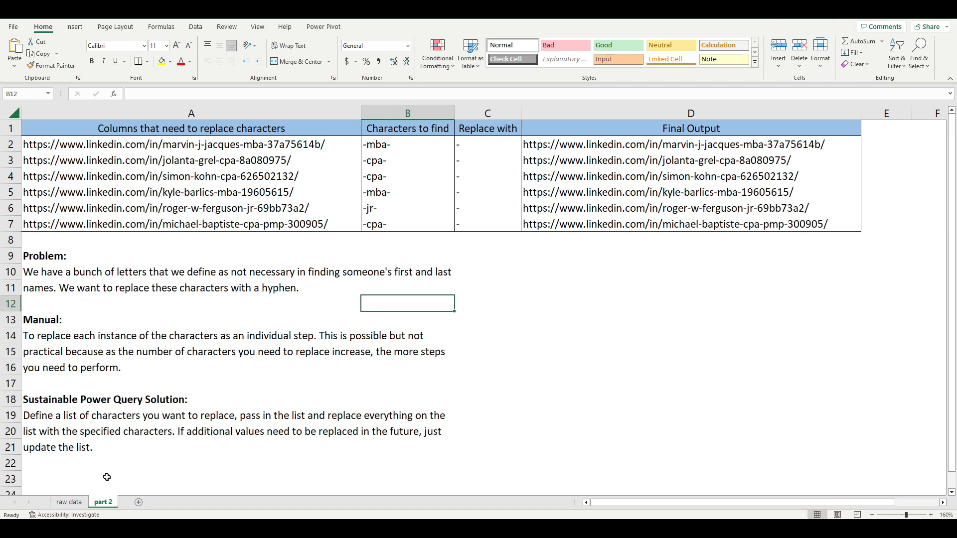
On the raw data sheet, select the Profile, First Name and Last Name columns
left_click(70, 502)
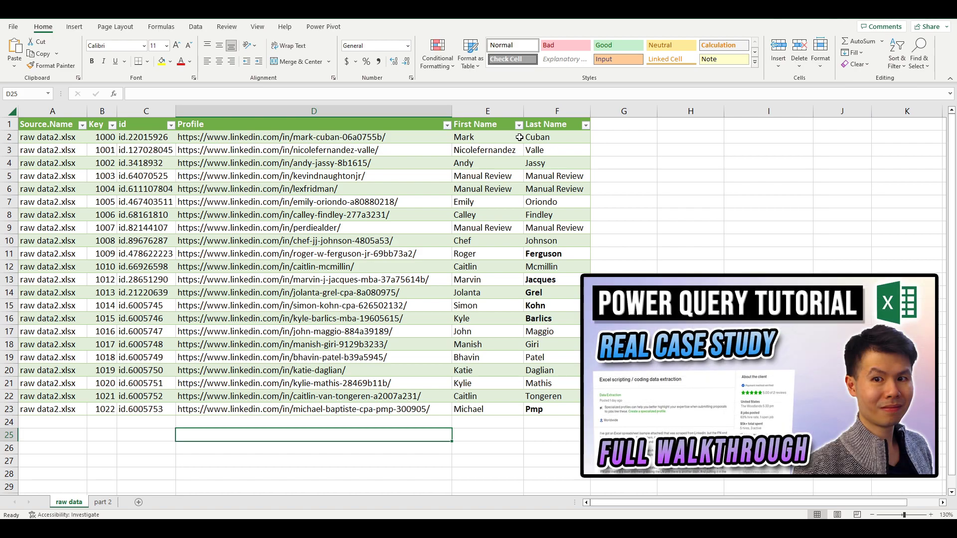
left_click(415, 111)
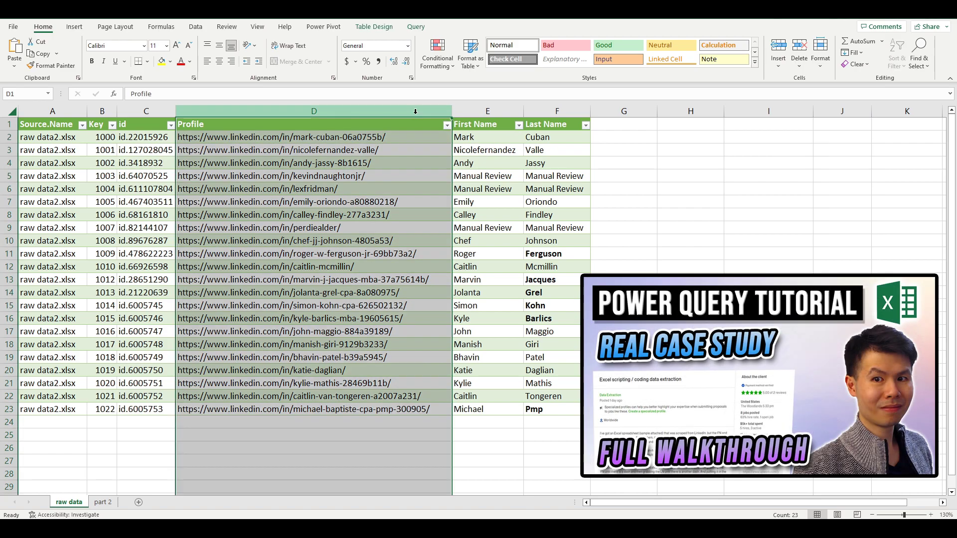
left_click(509, 108)
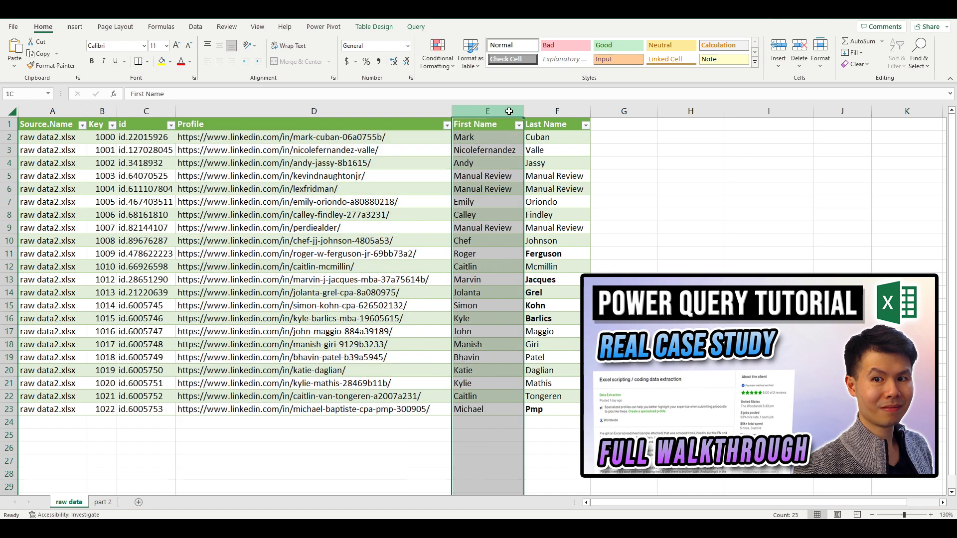
left_click(563, 110)
Inspect the profile URLs in D13, D14 and the -jr- link in D11
left_click(408, 276)
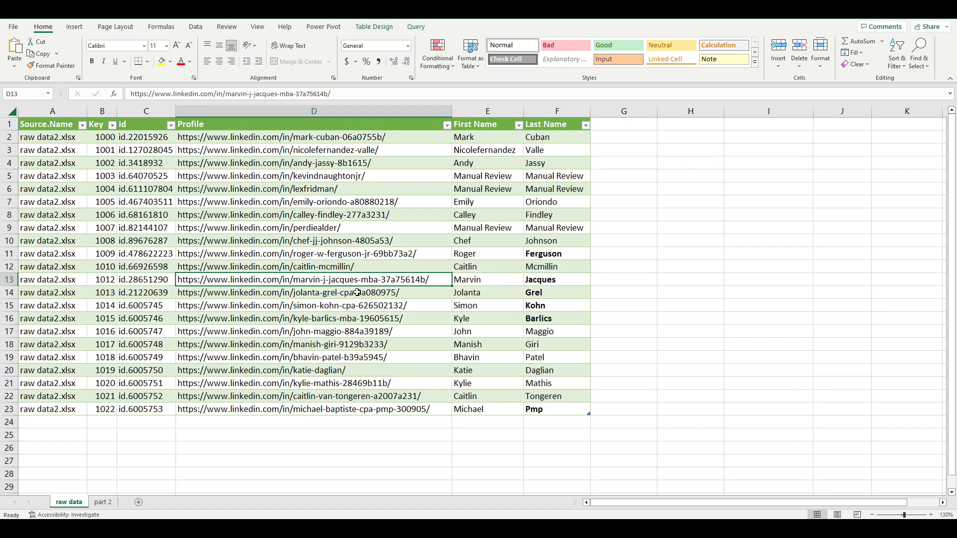
left_click(347, 295)
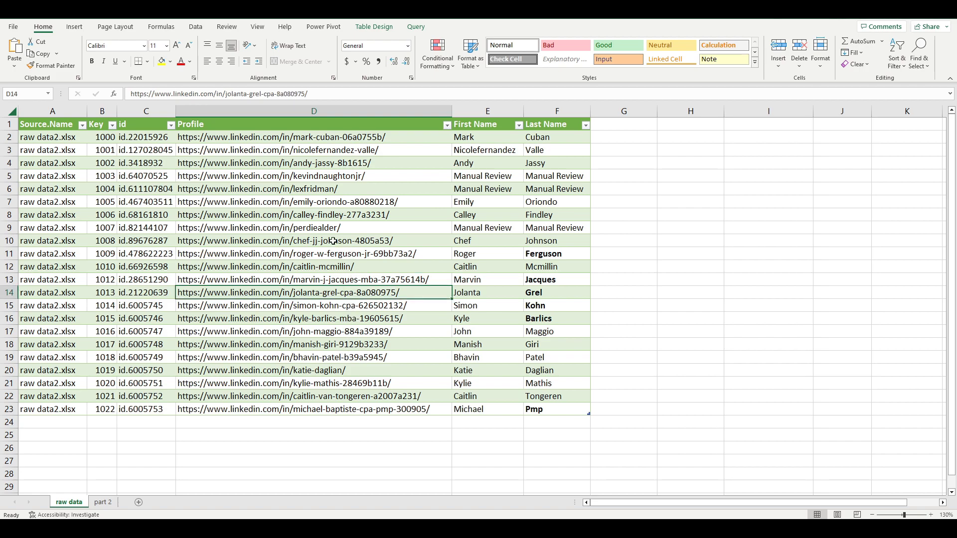
left_click(363, 258)
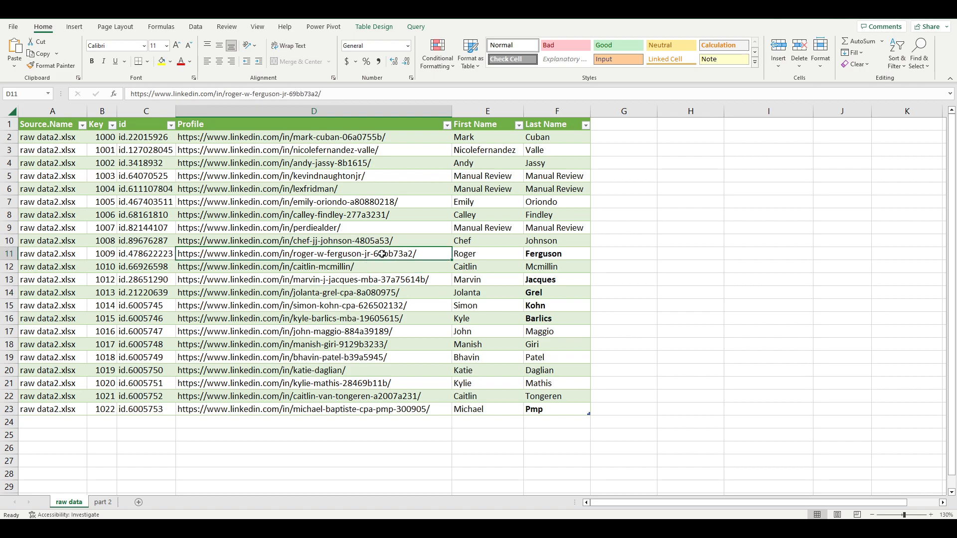
On the part 2 sheet, check the -cpa- and -jr- entries and select the Final Output column
left_click(106, 502)
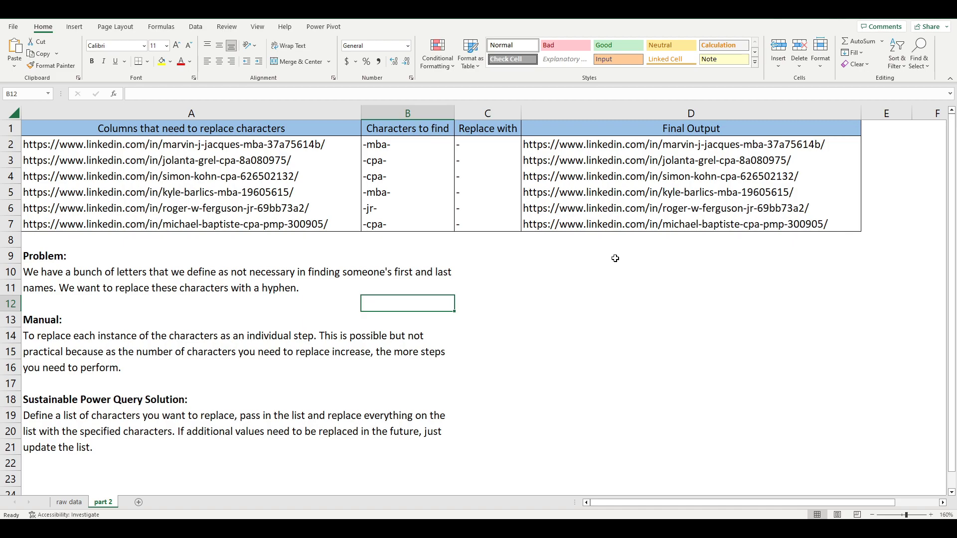
left_click(398, 160)
left_click(384, 205)
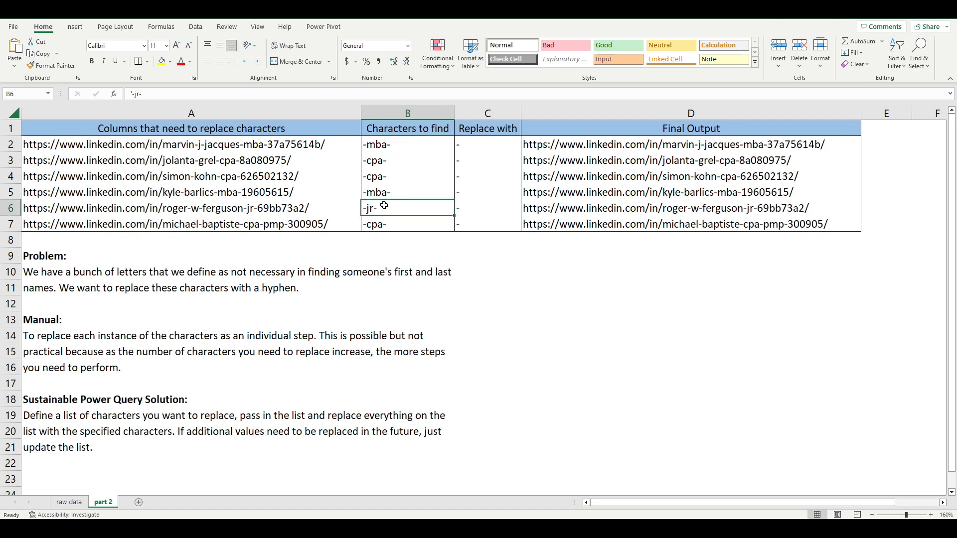
left_click(472, 205)
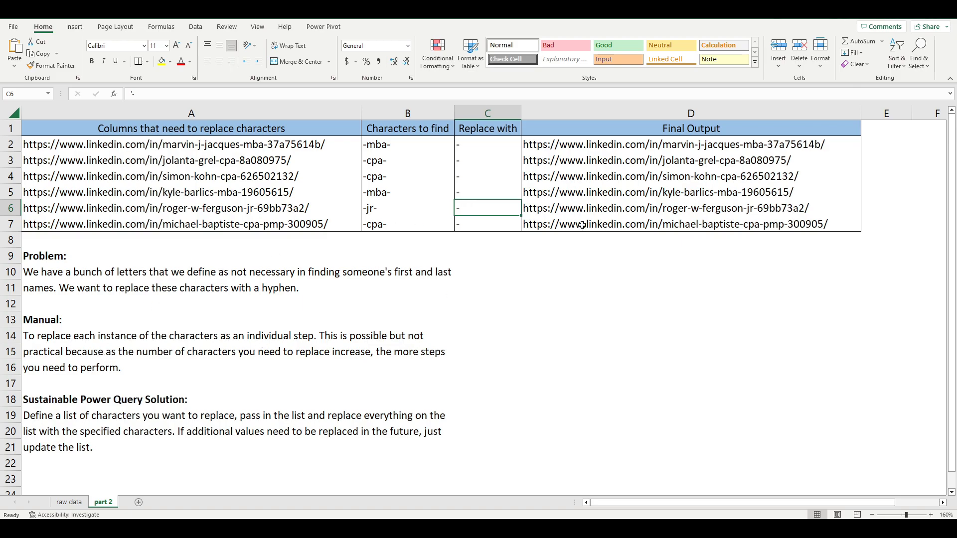
left_click(598, 114)
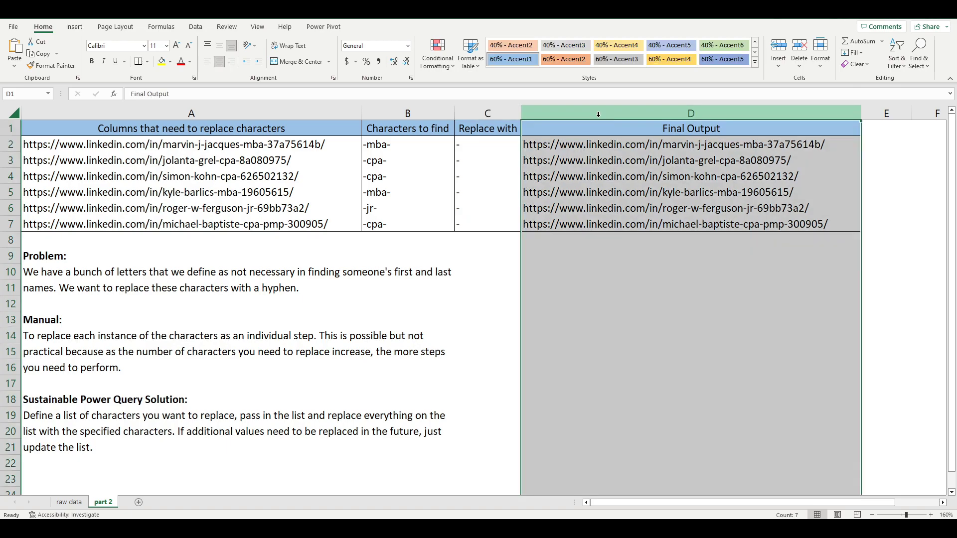
Replace all -mba- (2 matches) and -cpa- (3 matches) in Final Output with a hyphen
key("ctrl+h")
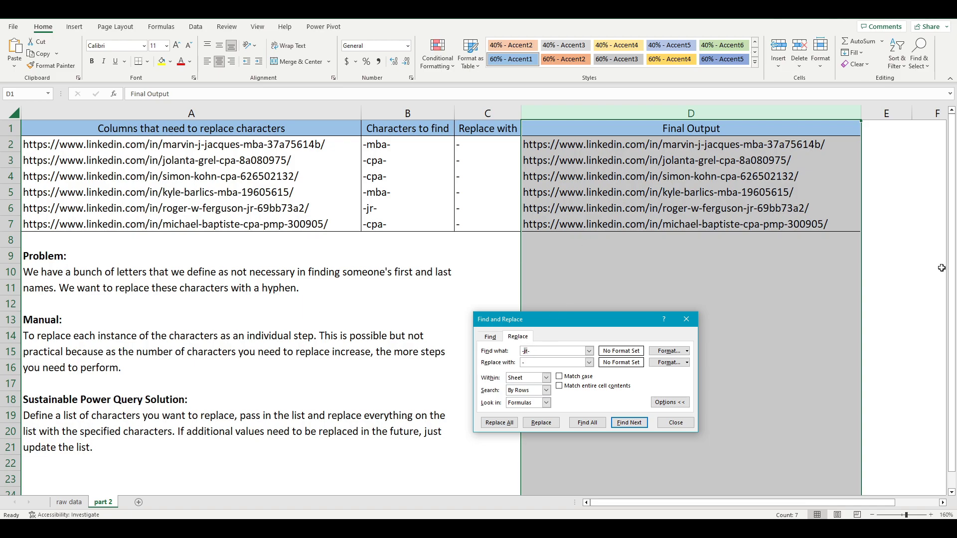
key("Down")
left_click(501, 424)
left_click(491, 293)
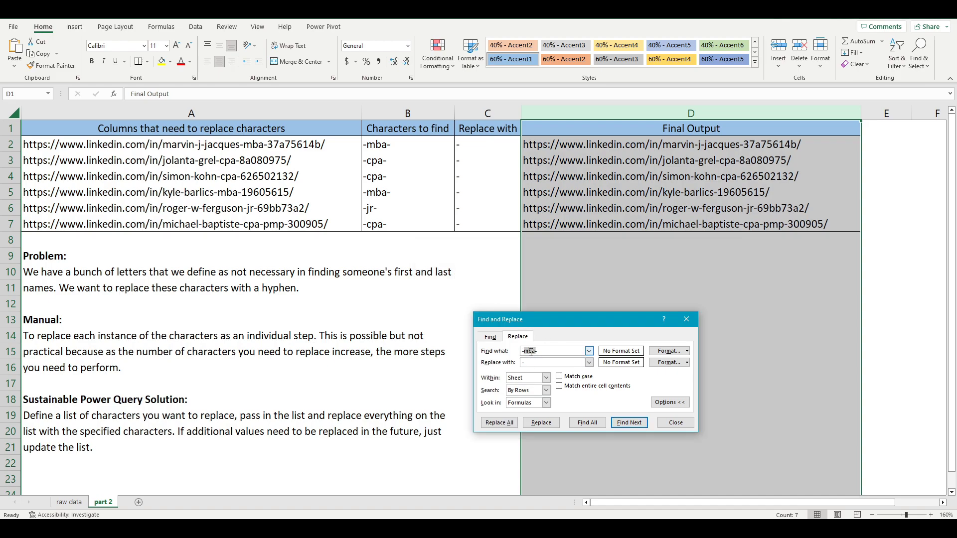
key("Down")
left_click(499, 423)
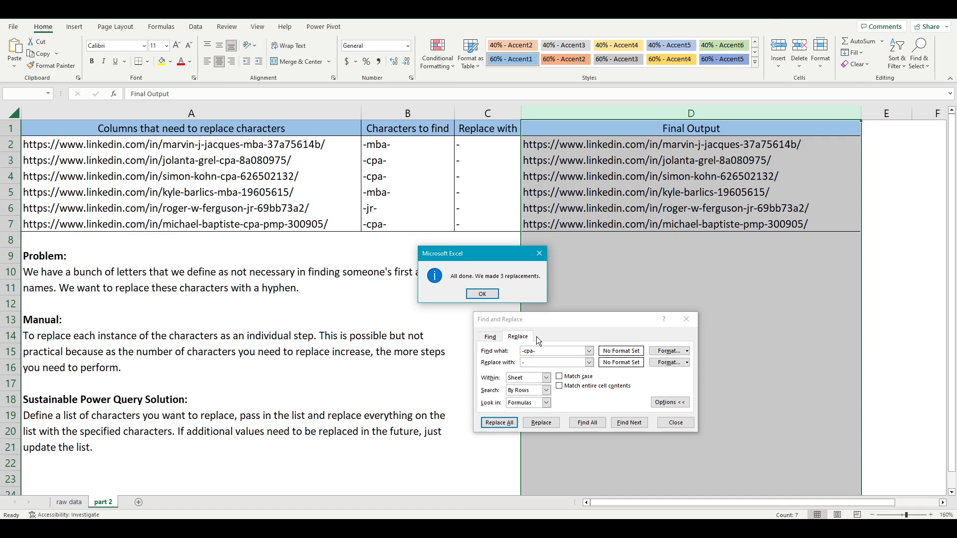
left_click(486, 294)
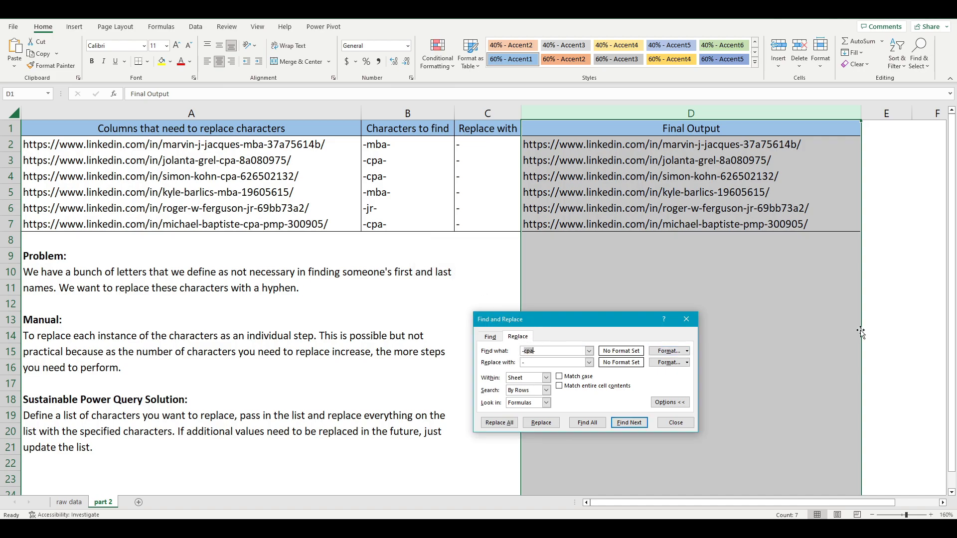
Replace all -jr- with a hyphen, close Find and Replace, and review the cleaned URLs
key("Down")
left_click(499, 423)
left_click(482, 295)
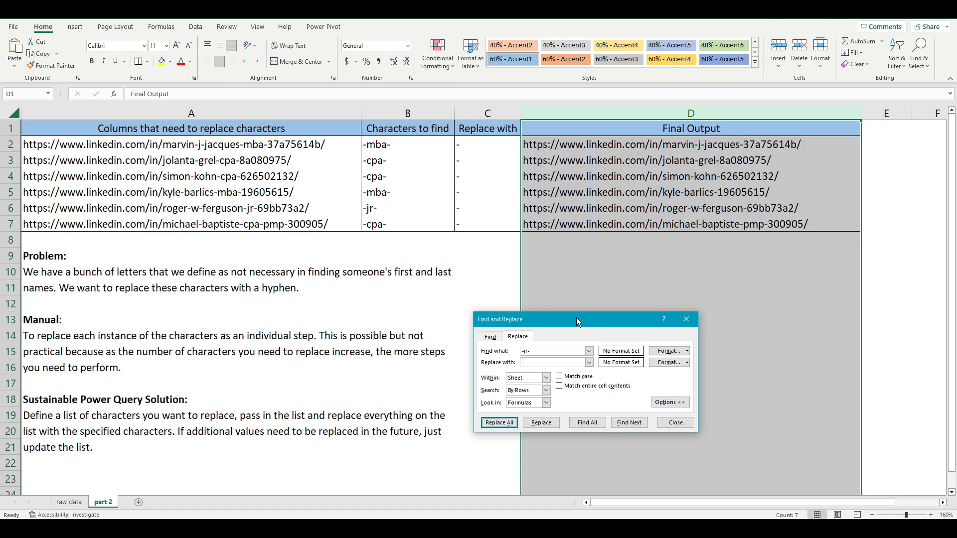
left_click(675, 422)
left_click_drag(654, 144, 642, 225)
left_click(590, 399)
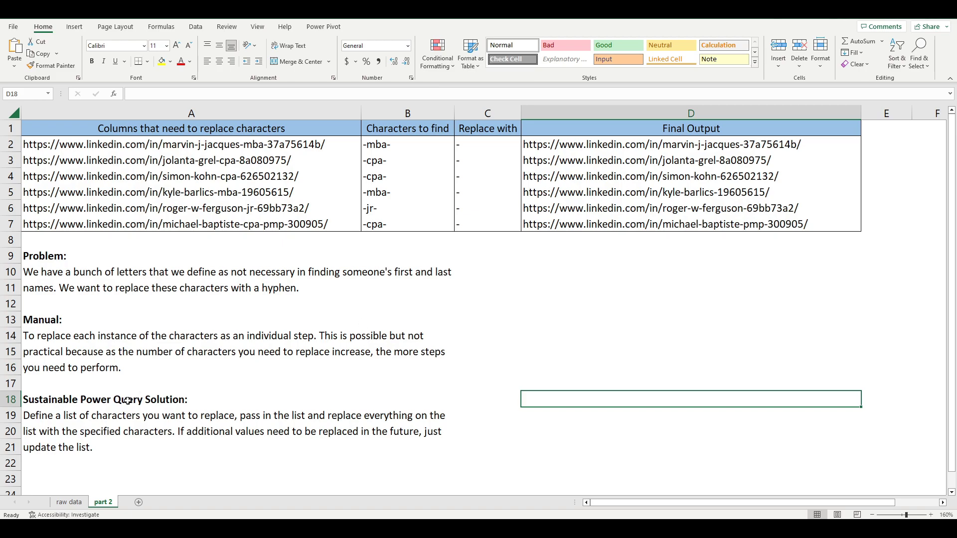
left_click(110, 426)
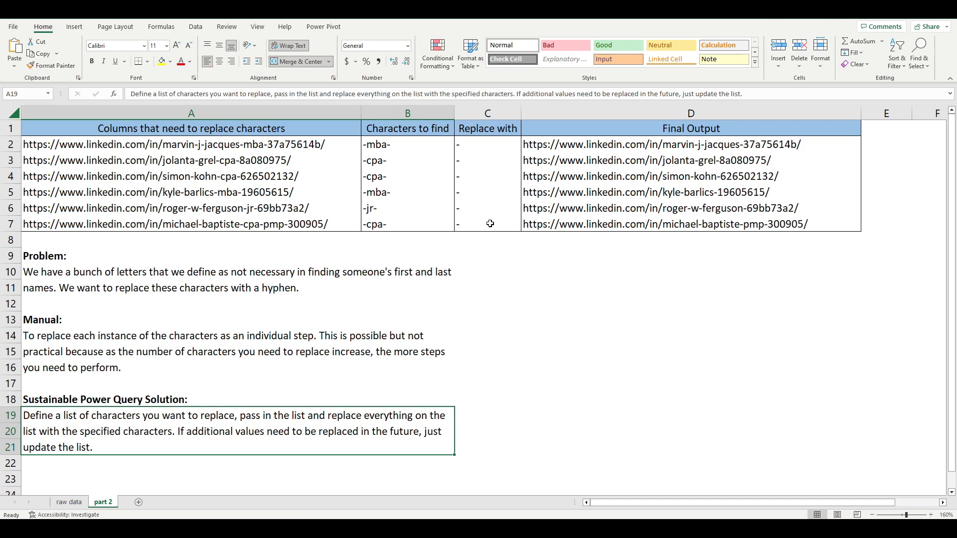
left_click(484, 150)
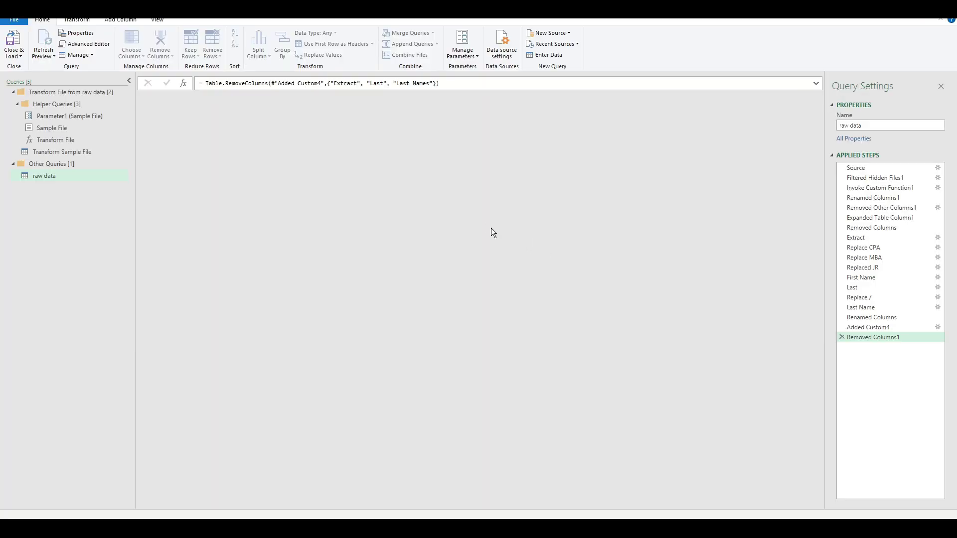
Preview the results of the Replace CPA, Replace MBA and Replaced JR steps
left_click(874, 246)
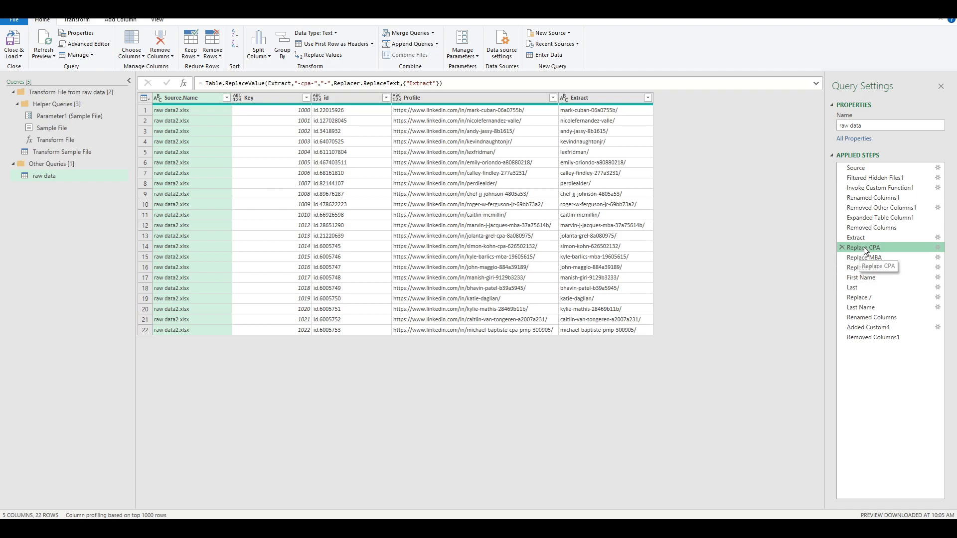
left_click(868, 255)
left_click(869, 266)
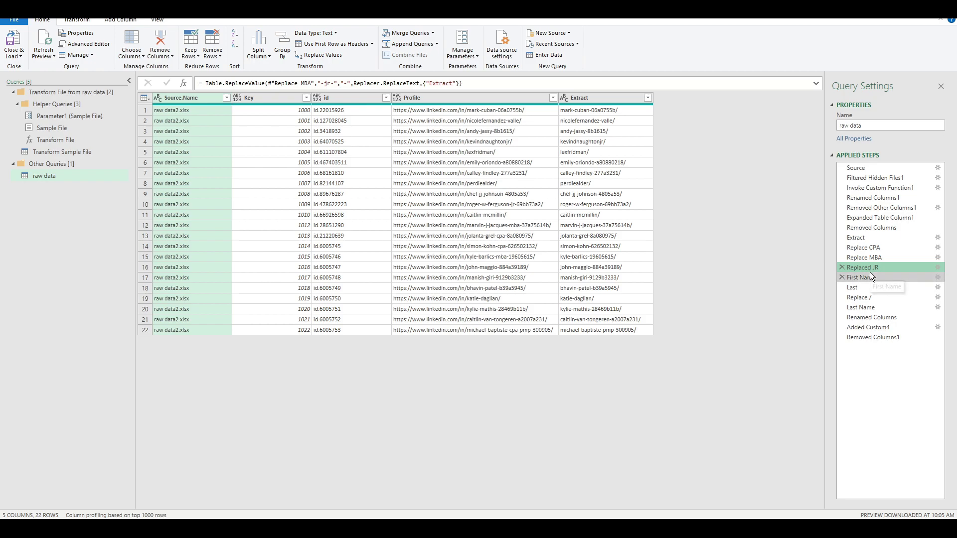
Review each replace step's find and replace values, then view the final Removed Columns1 output
left_click(877, 248)
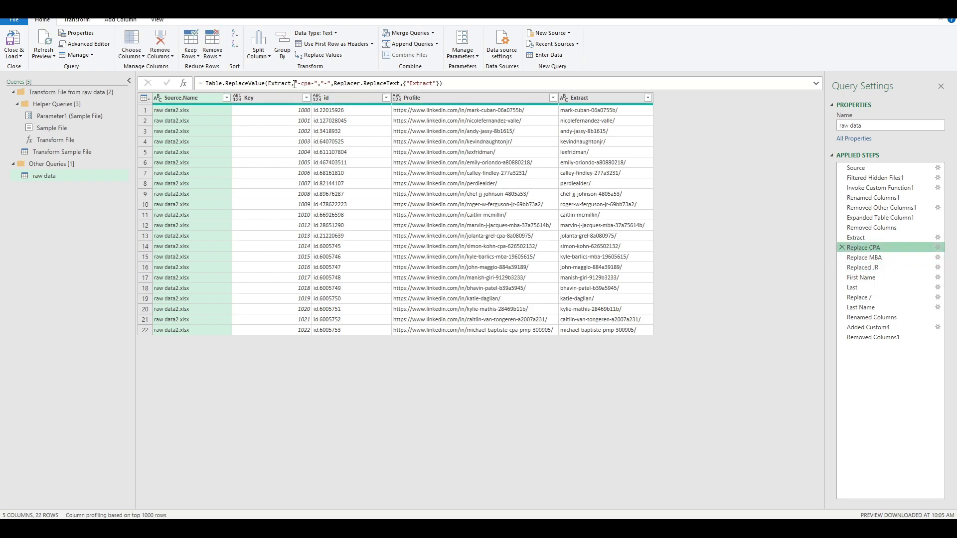
left_click_drag(294, 83, 329, 84)
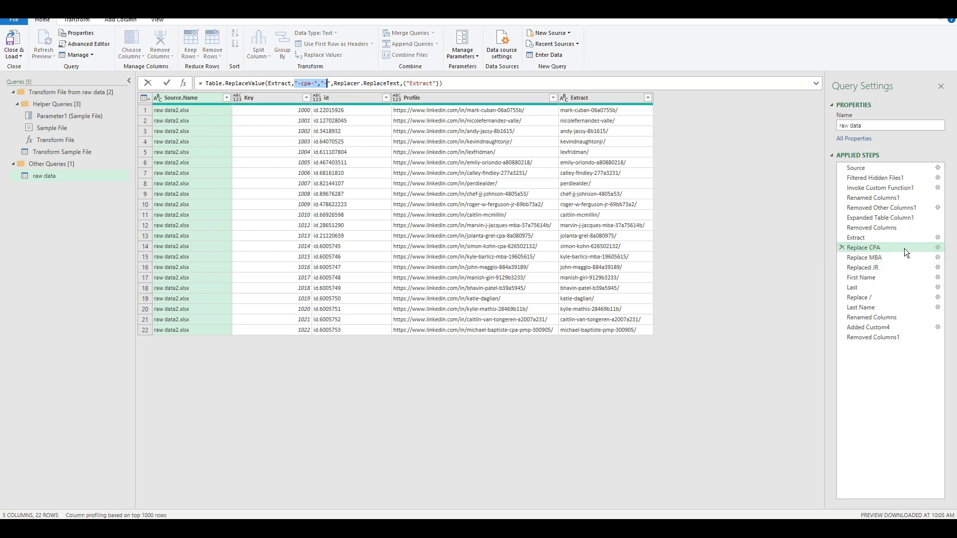
left_click(886, 256)
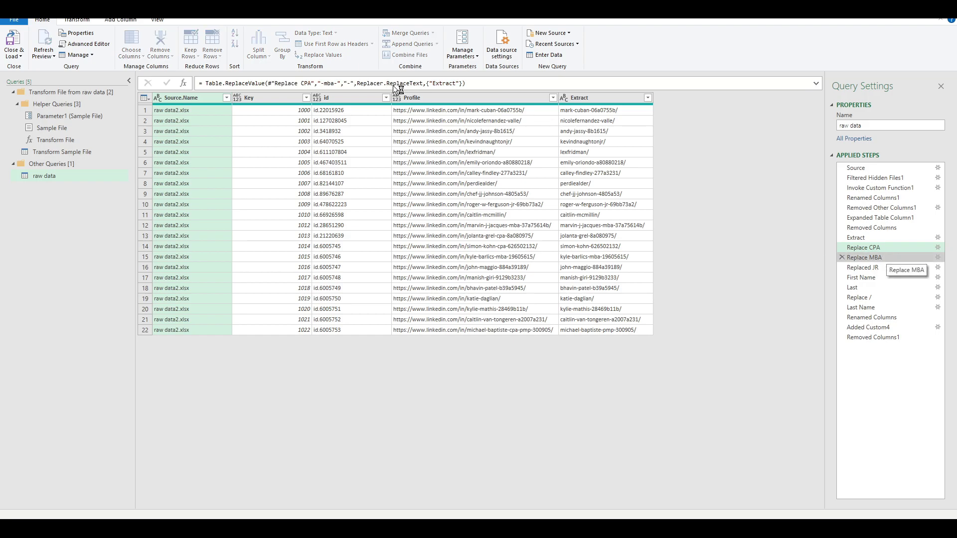
left_click(616, 313)
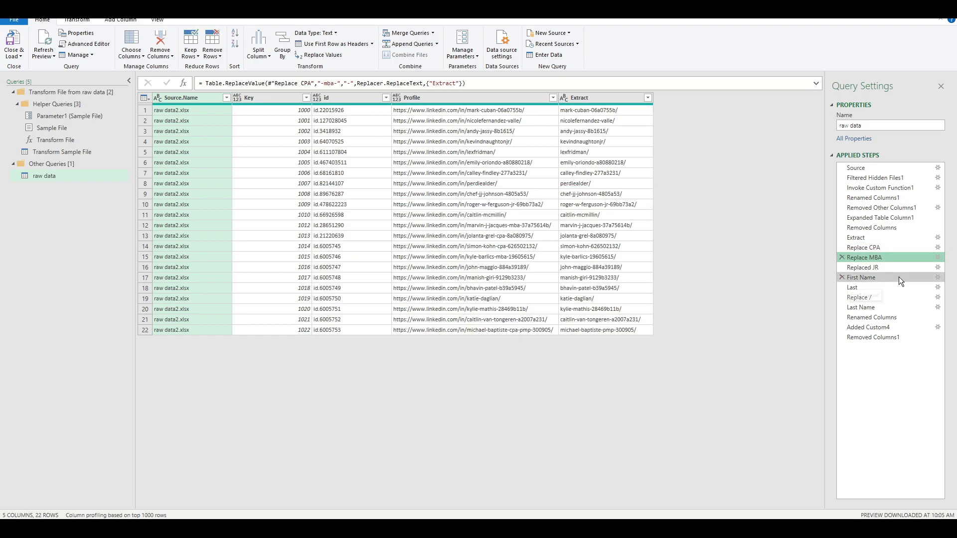
left_click(898, 269)
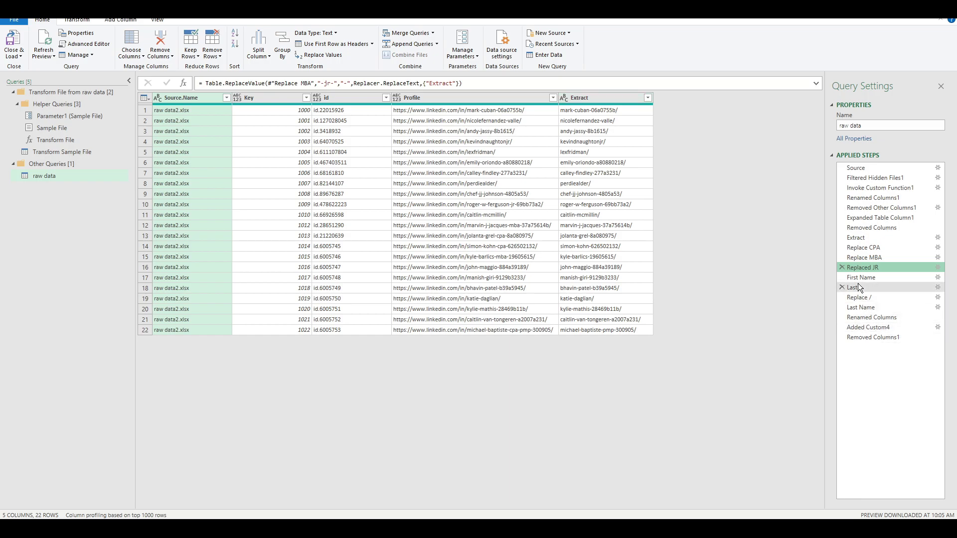
left_click(867, 338)
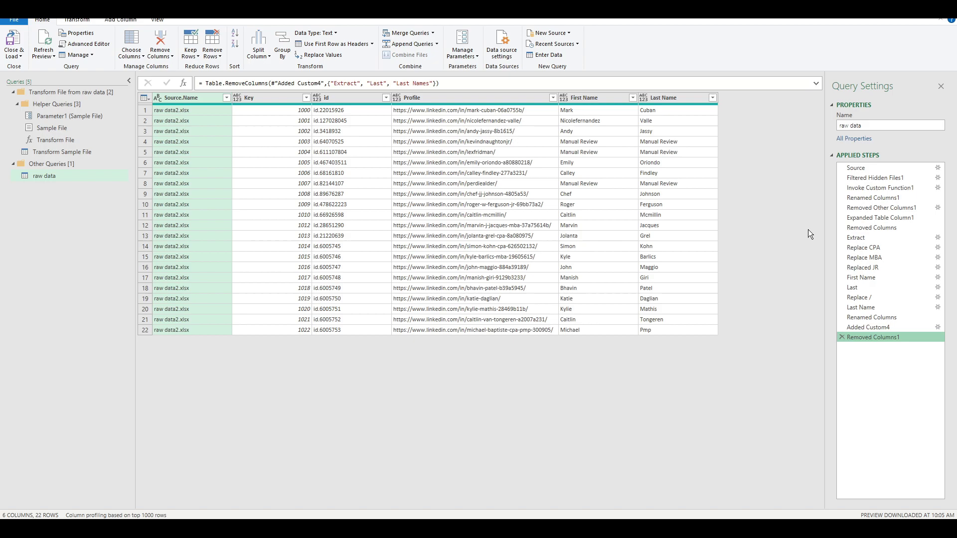
Delete the Replace CPA, Replace MBA and Replaced JR steps from Applied Steps
left_click(893, 248)
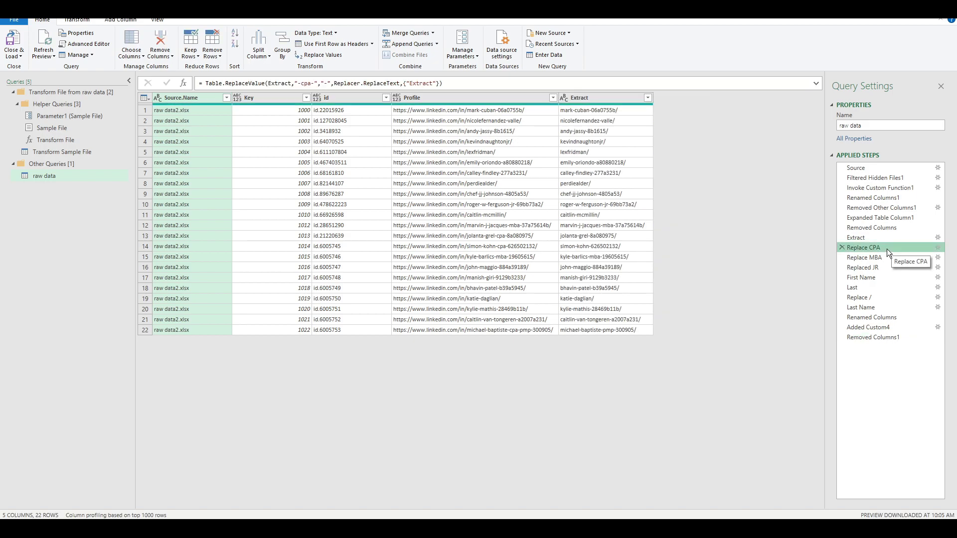
left_click(842, 247)
left_click(528, 286)
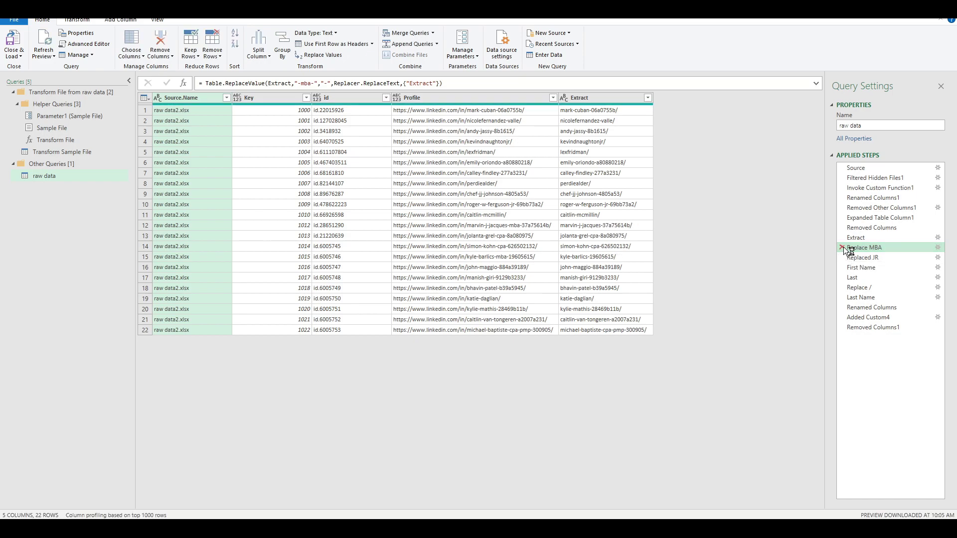
left_click(842, 247)
left_click(529, 285)
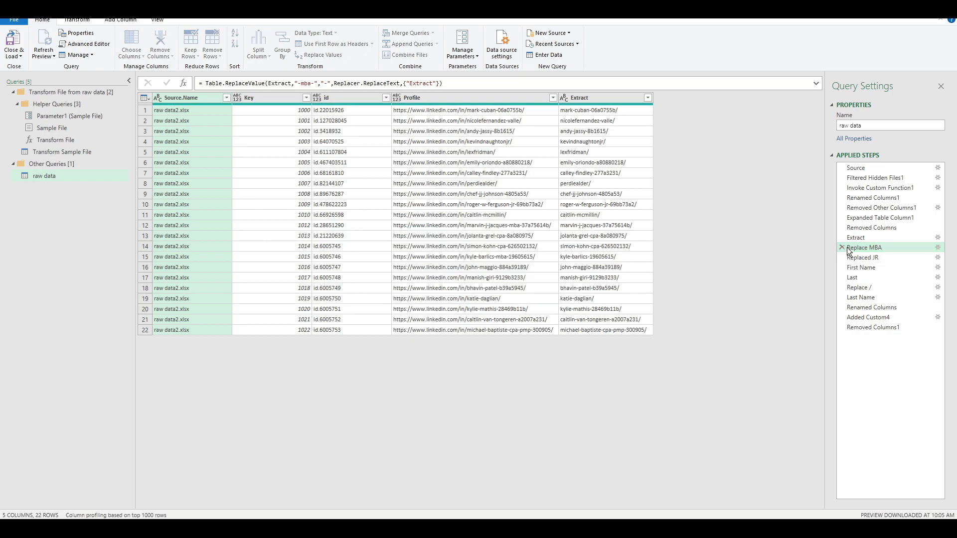
left_click(842, 247)
left_click(526, 285)
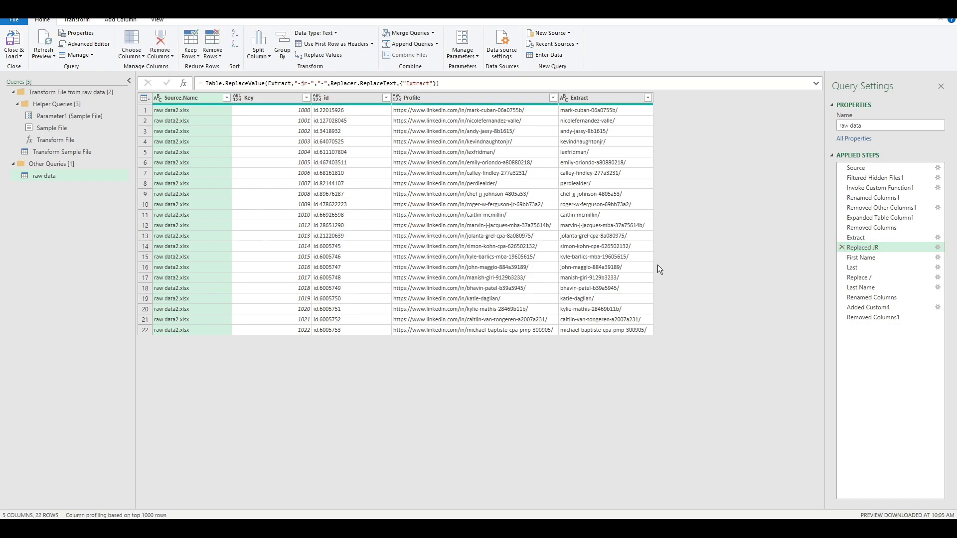
View the Removed Columns1 output, now with Mba, Cpa and Jr suffixes in Last Name
left_click(895, 307)
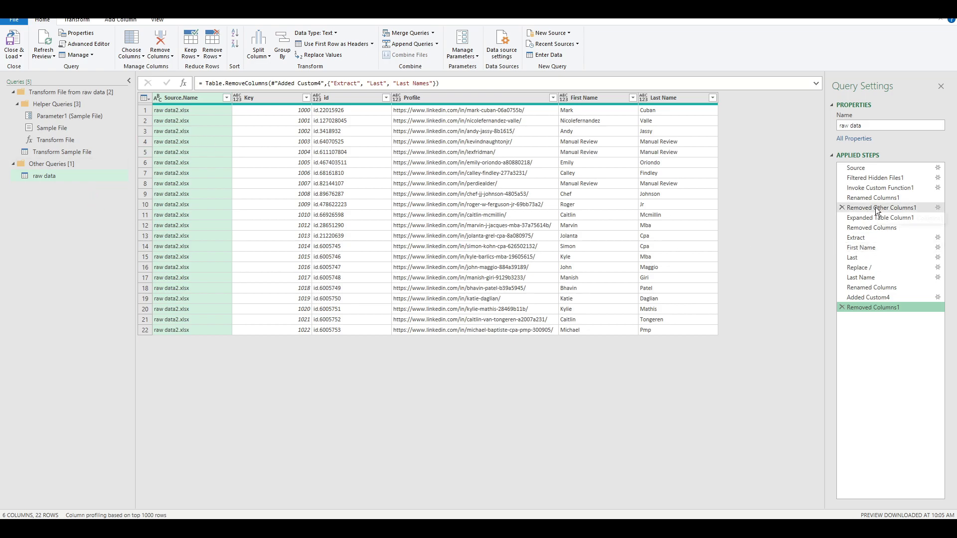
left_click_drag(882, 209, 876, 247)
right_click(58, 199)
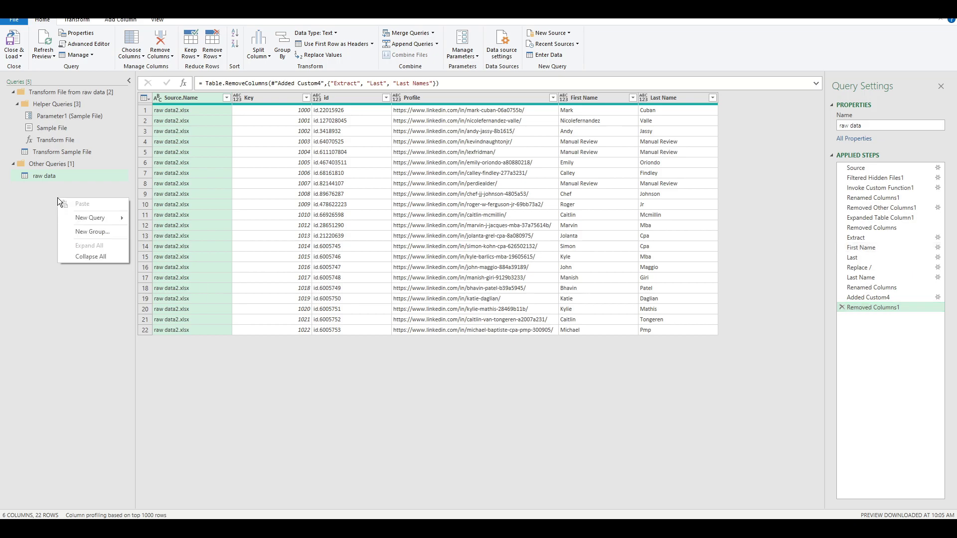
mouse_move(85, 218)
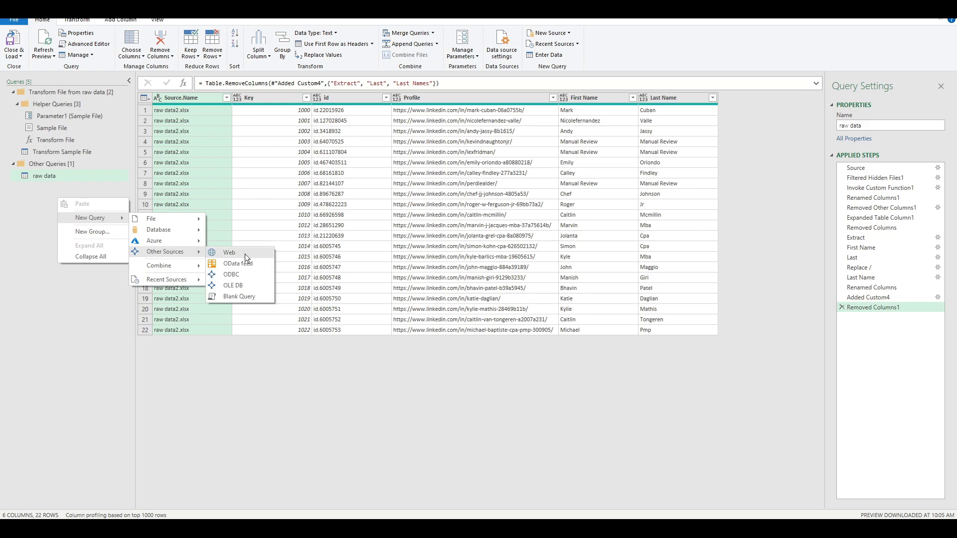
Create a blank query holding the list {"mba","cpa","jr"} and name it List1
left_click(243, 296)
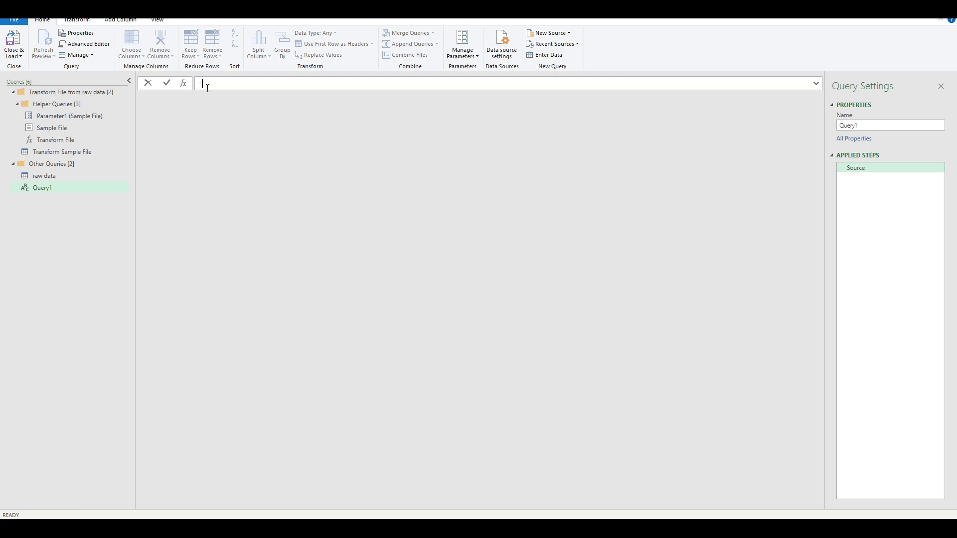
type("C")
type("1")
type("\"")
type("mba")
type(",")
type("\"cpa")
type(",")
type("\"")
type("jr")
key("Return")
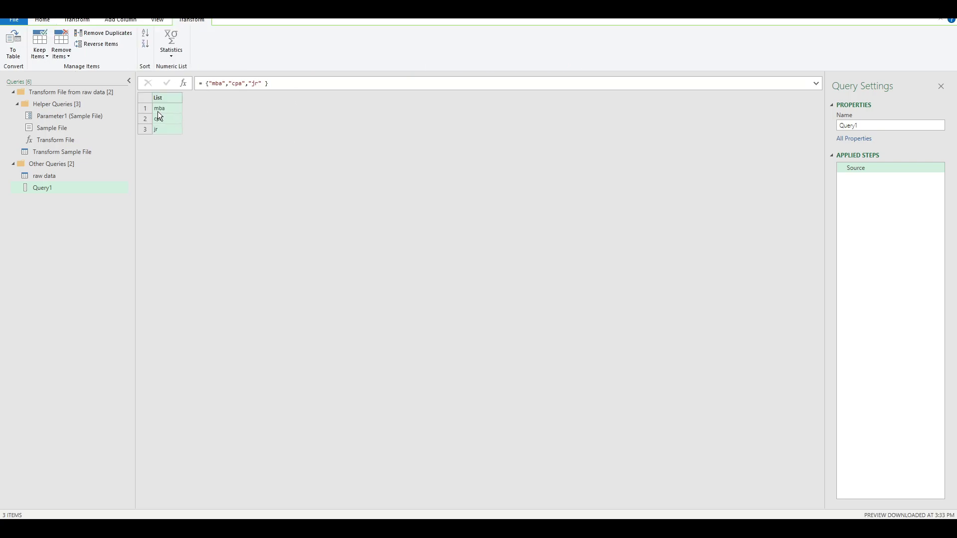
double_click(77, 186)
type("Ls")
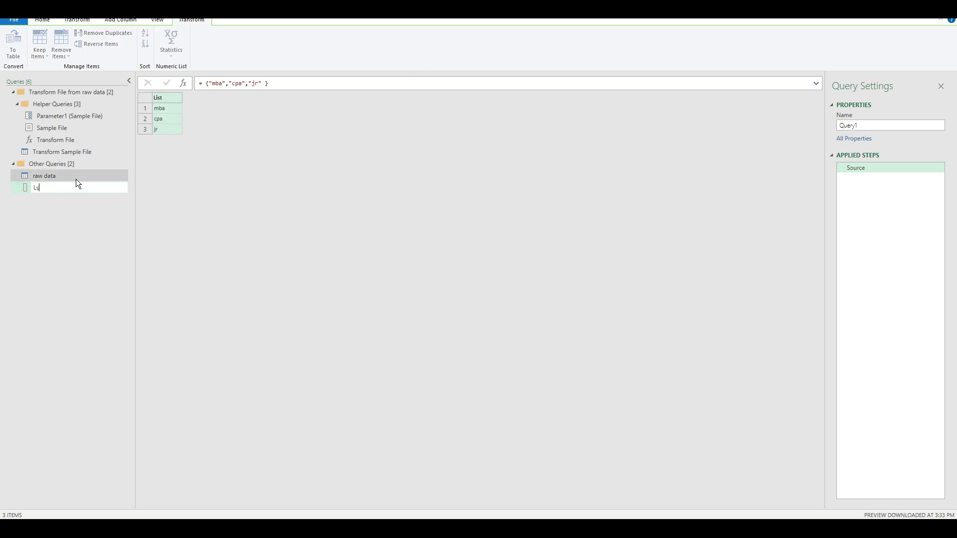
key("BackSpace")
type("ist1")
key("Return")
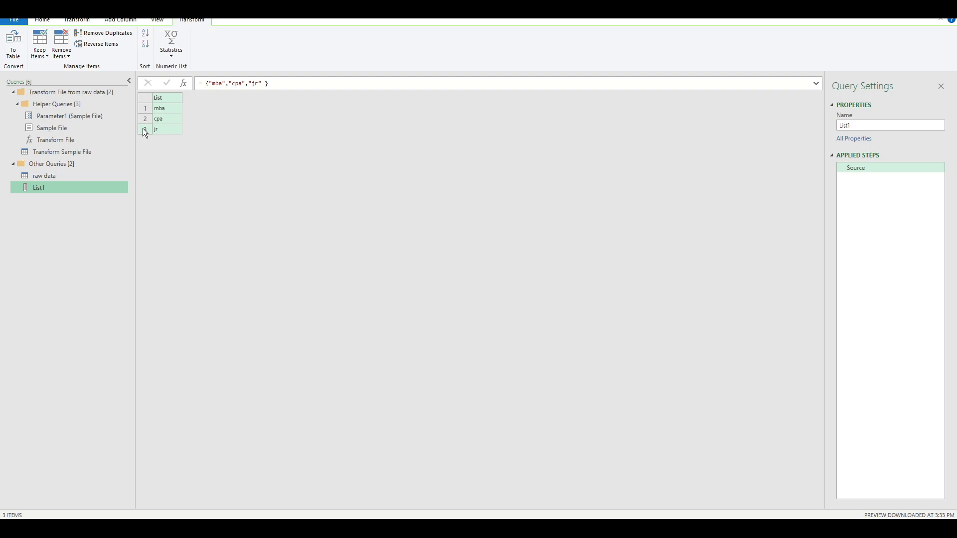
In the raw data query, insert a new custom step right after the Extract step
left_click(87, 176)
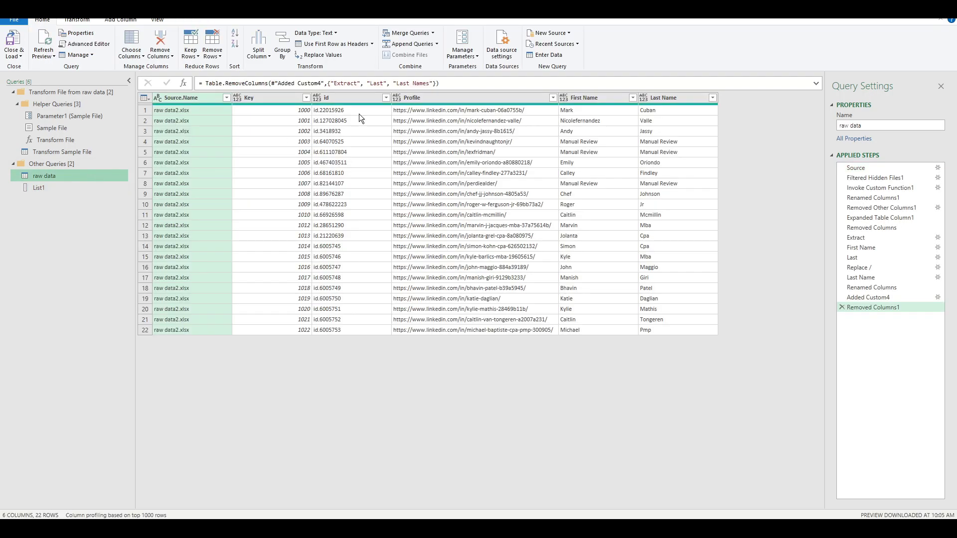
left_click(876, 238)
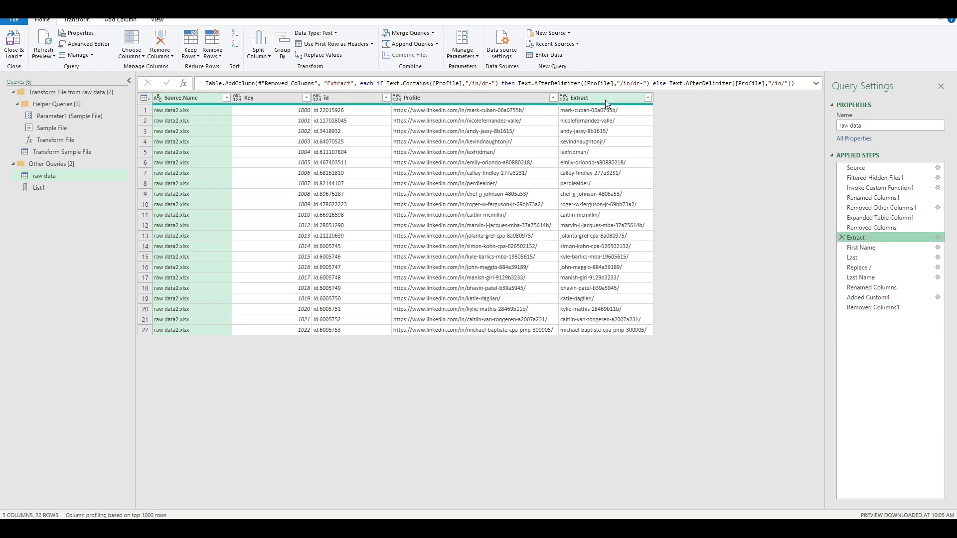
left_click(184, 83)
left_click(527, 285)
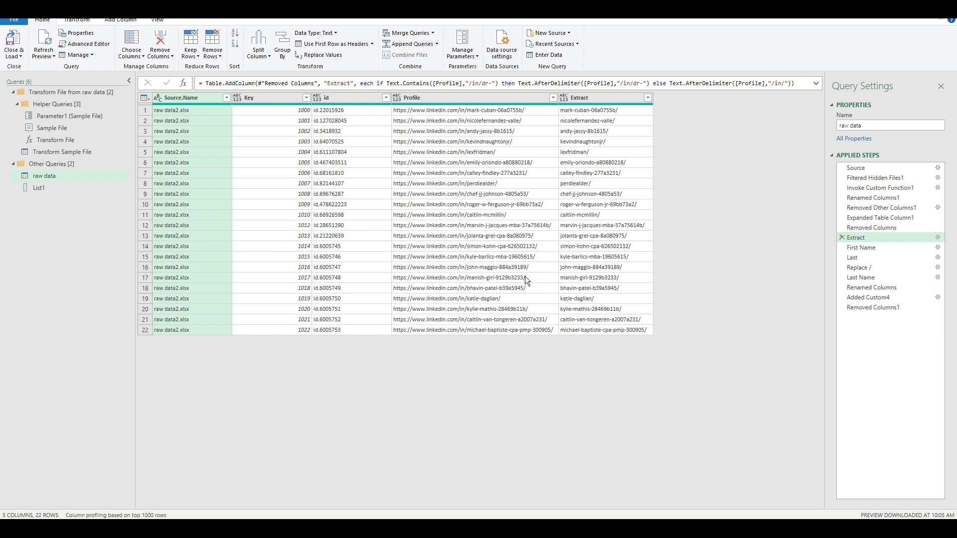
Start the formula =List.Accumulate(#"List1",#"Extract",(x,y)=>Table.ReplaceValue( in the formula bar
double_click(256, 88)
key("BackSpace")
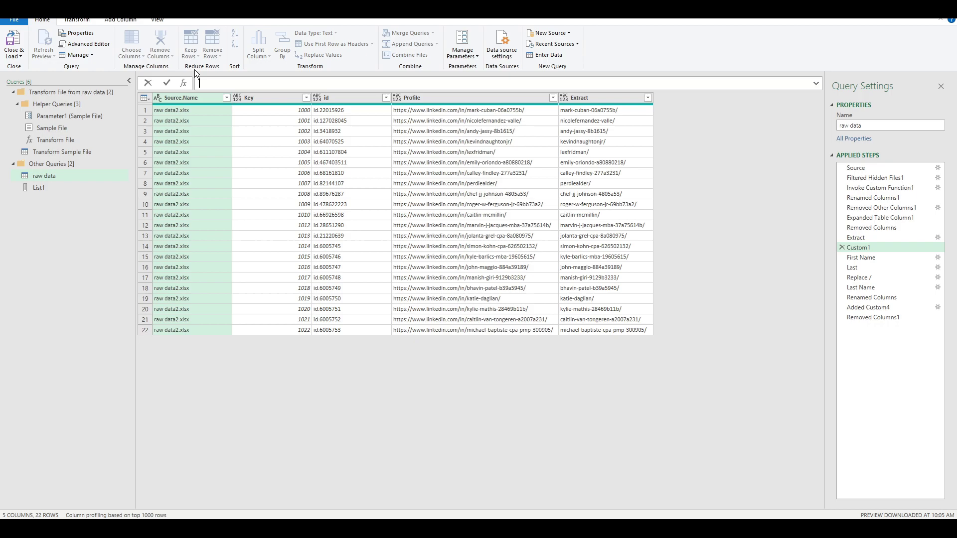
type("List.Accula")
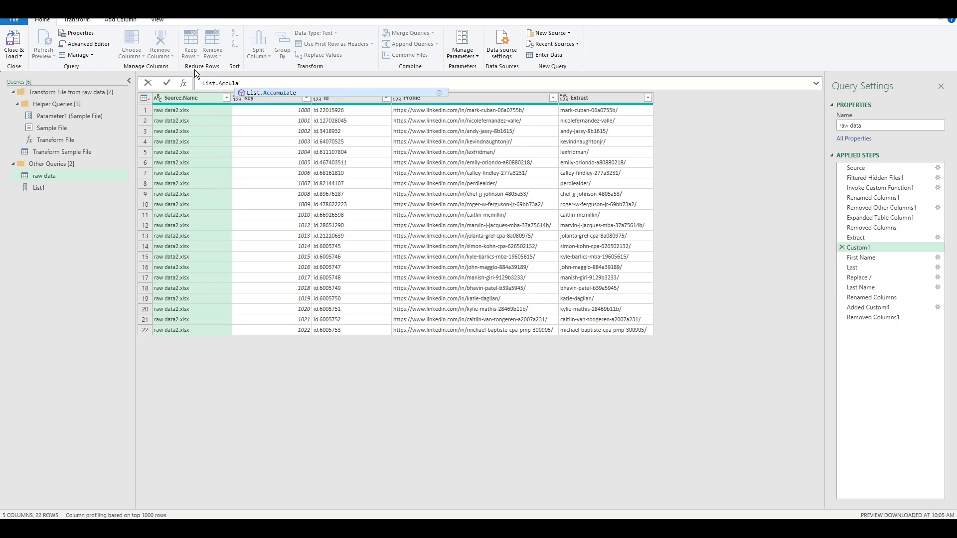
key("BackSpace")
type("m")
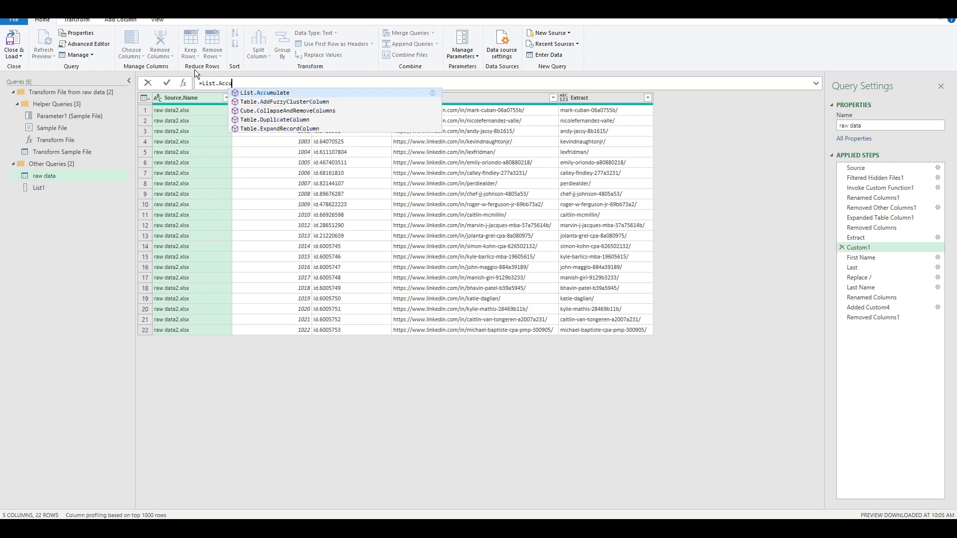
type("ulate(")
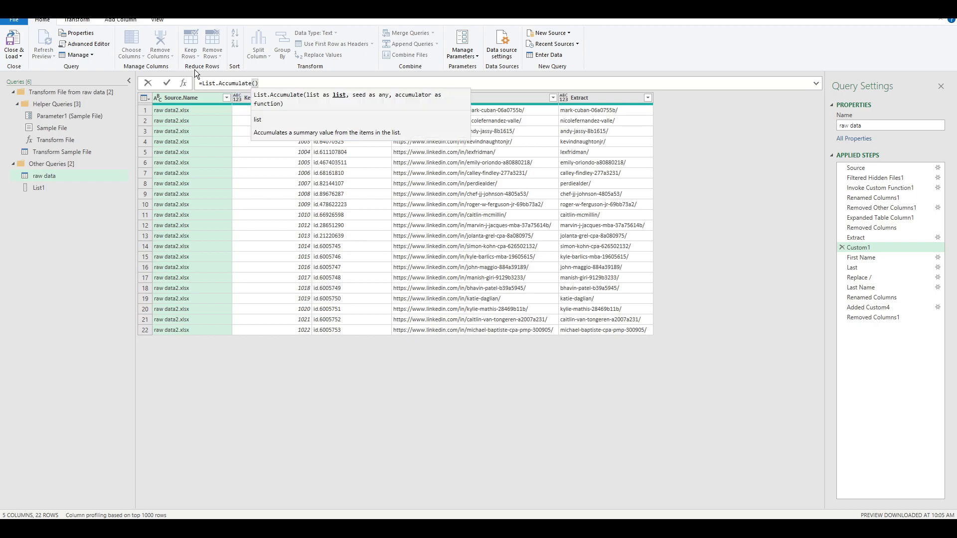
type("#")
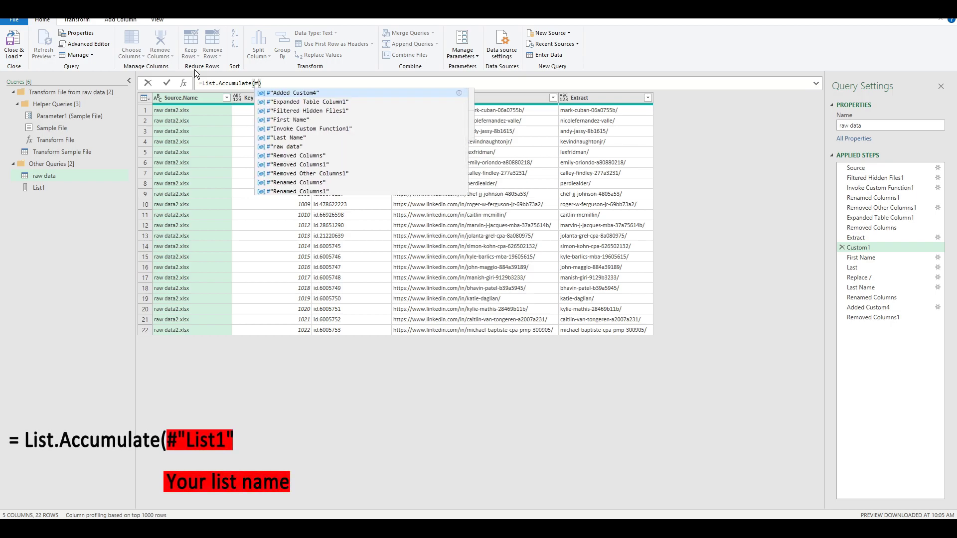
type("\"List1\",")
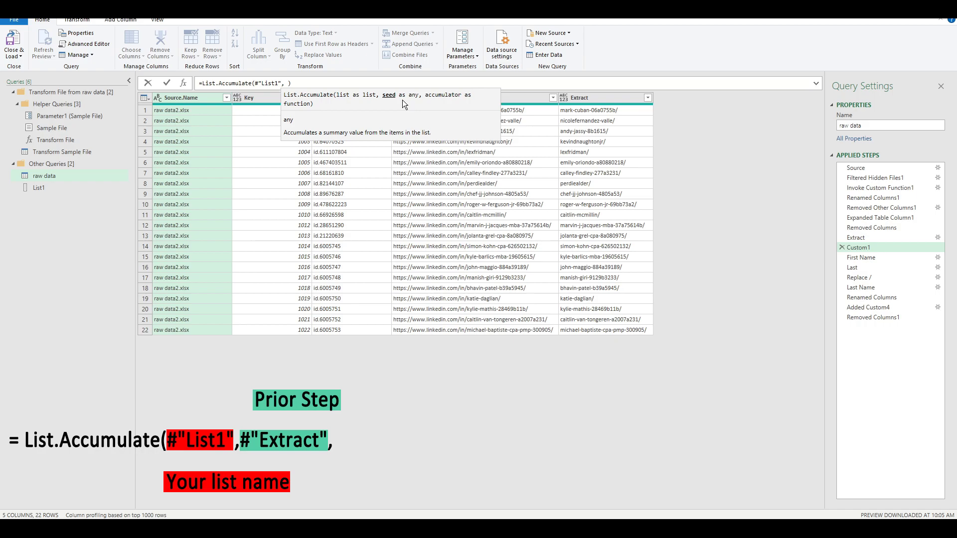
type("\"Extr")
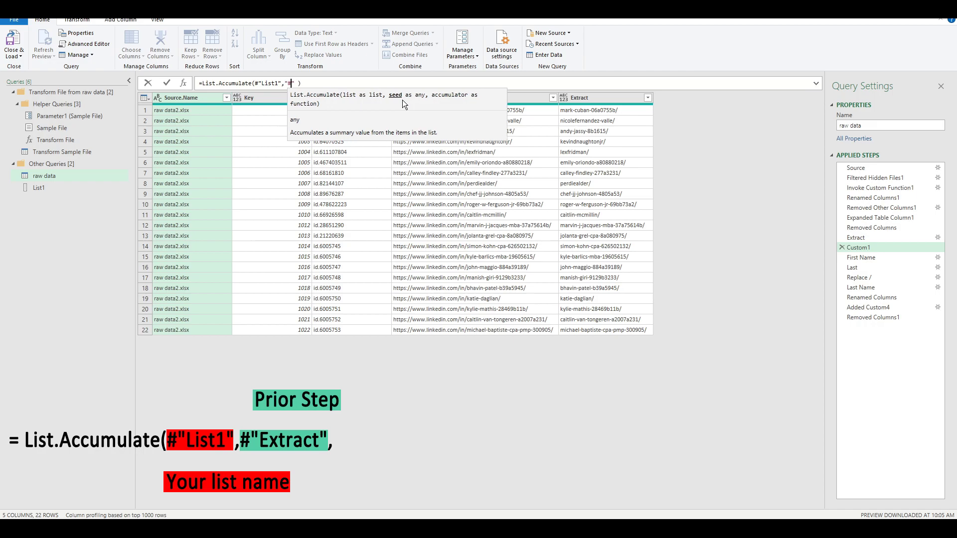
type("act\"")
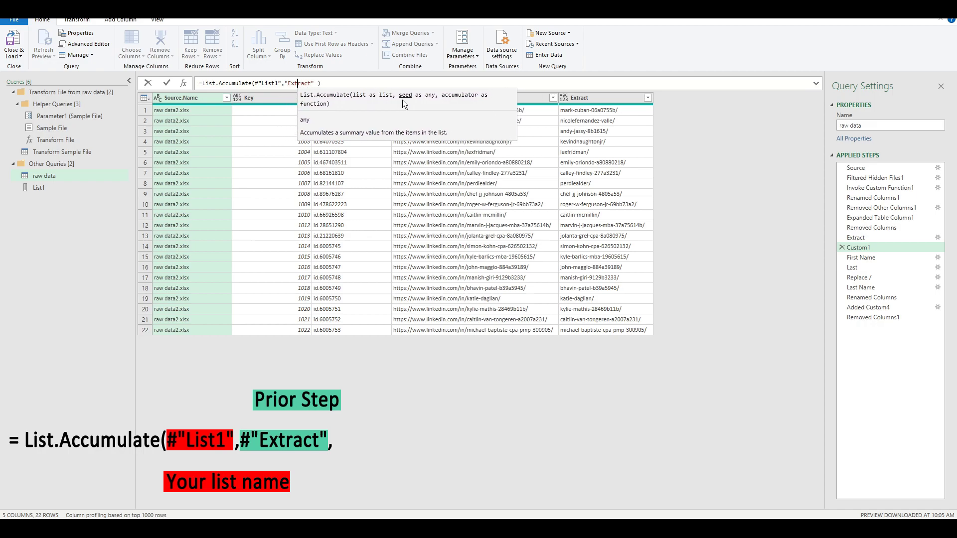
key("Left")
key("Left")
key("Left")
key("Left")
key("Left")
key("Left")
key("Left")
key("Left")
key("Left")
type("#")
key("Escape")
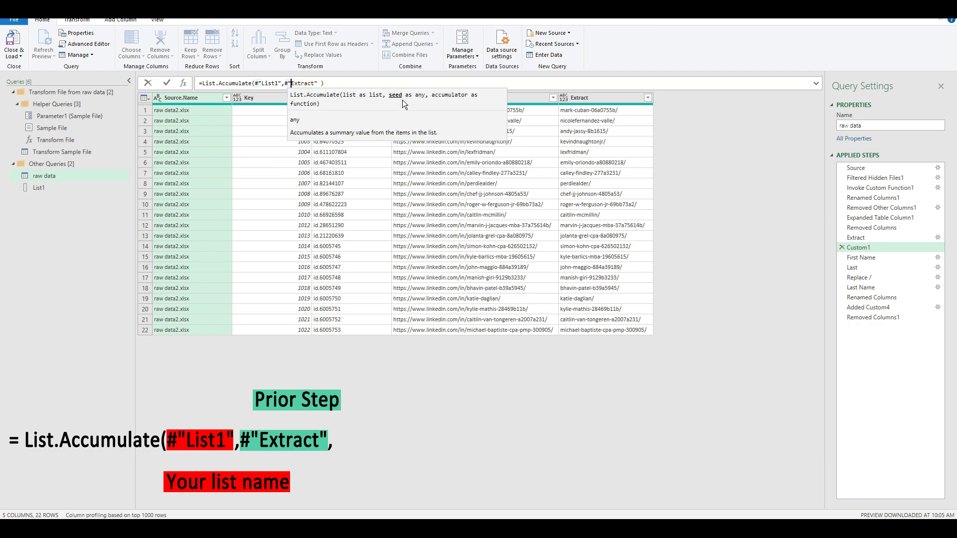
key("Right")
key("Right")
key("Right")
key("Right")
key("Right")
key("Right")
key("Right")
key("Right")
key("Right")
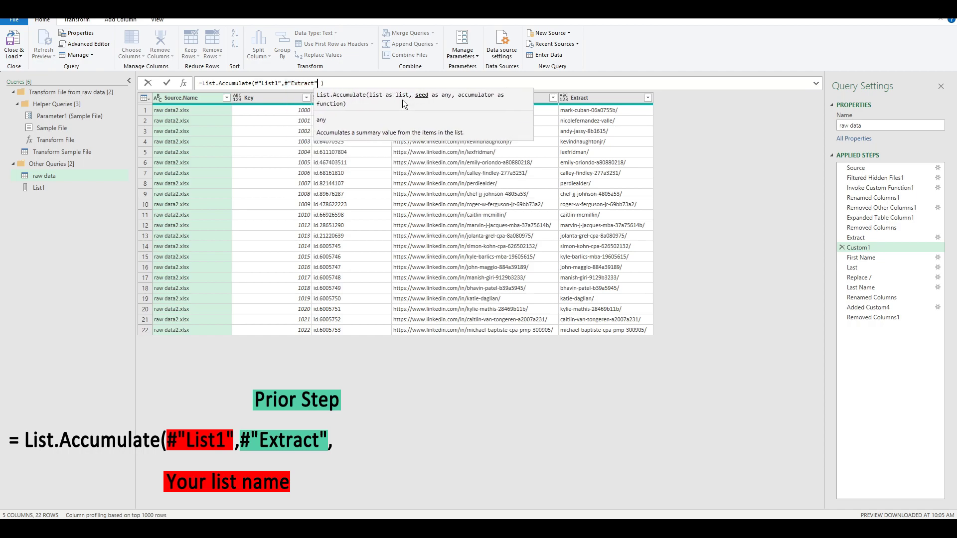
type(",")
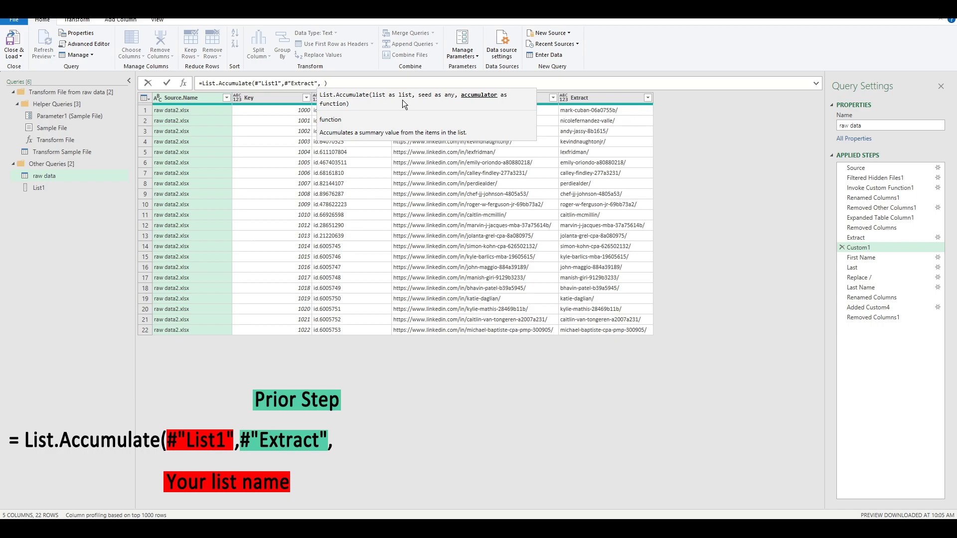
type("(x,y")
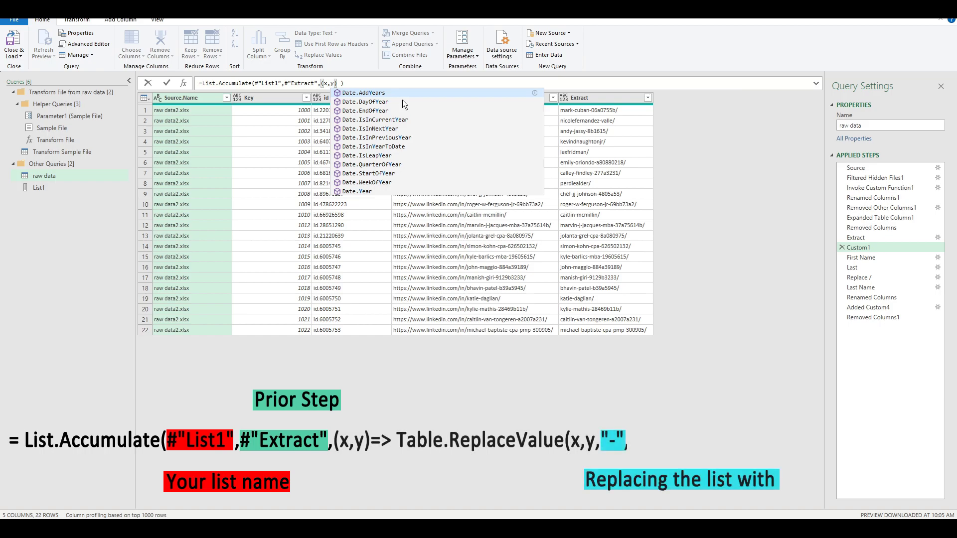
type(")=>")
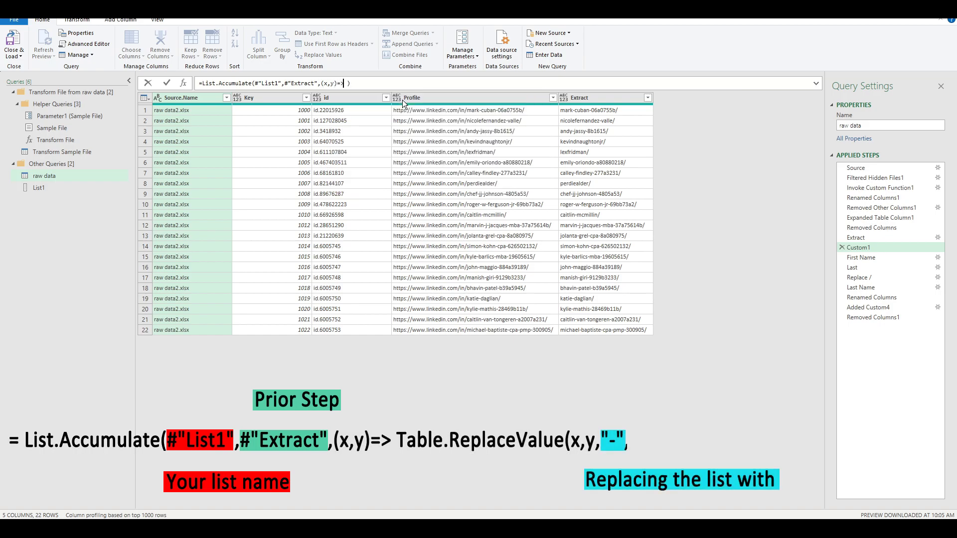
type("Table.Repl")
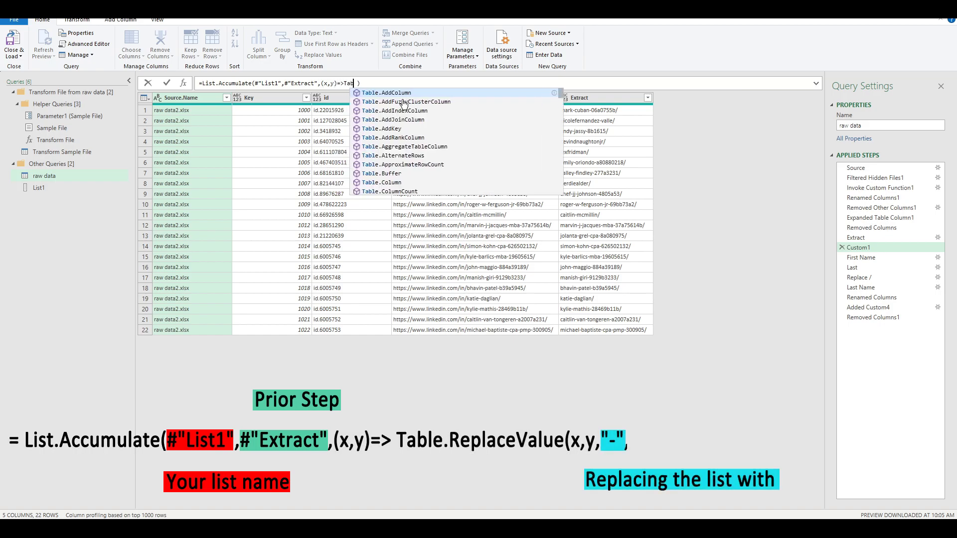
type("aceValue")
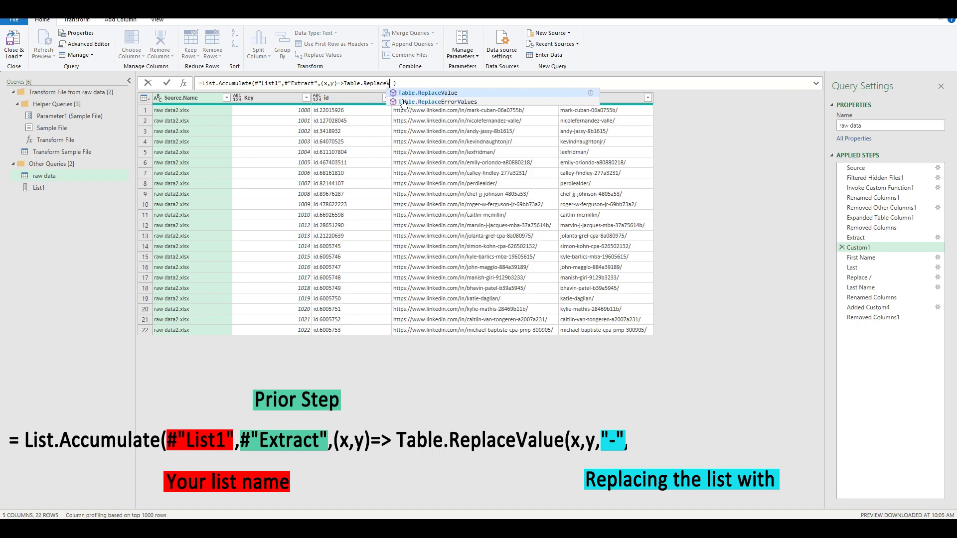
type("(")
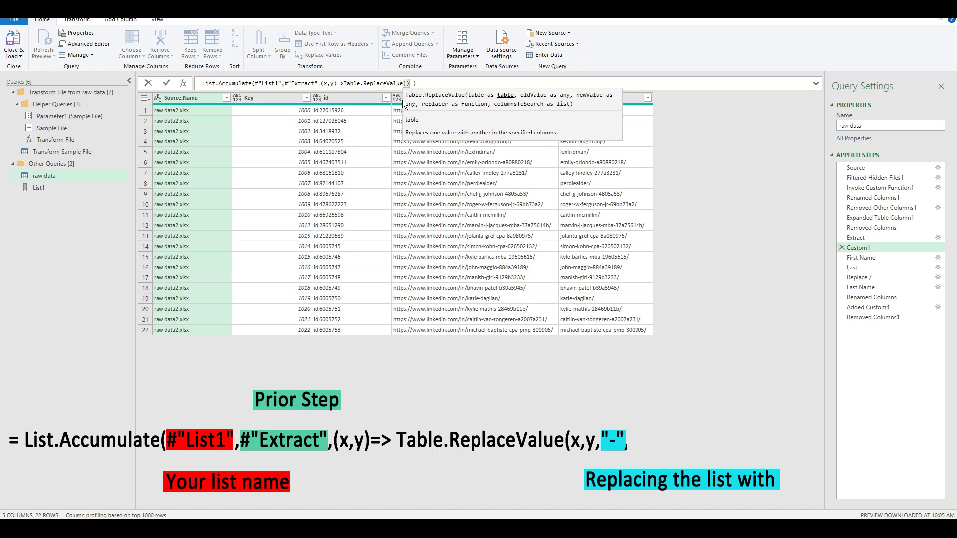
Finish the formula as Table.ReplaceValue(x,y,"-",Replacer.ReplaceText,{"Extract"})) and commit it
type("x,y")
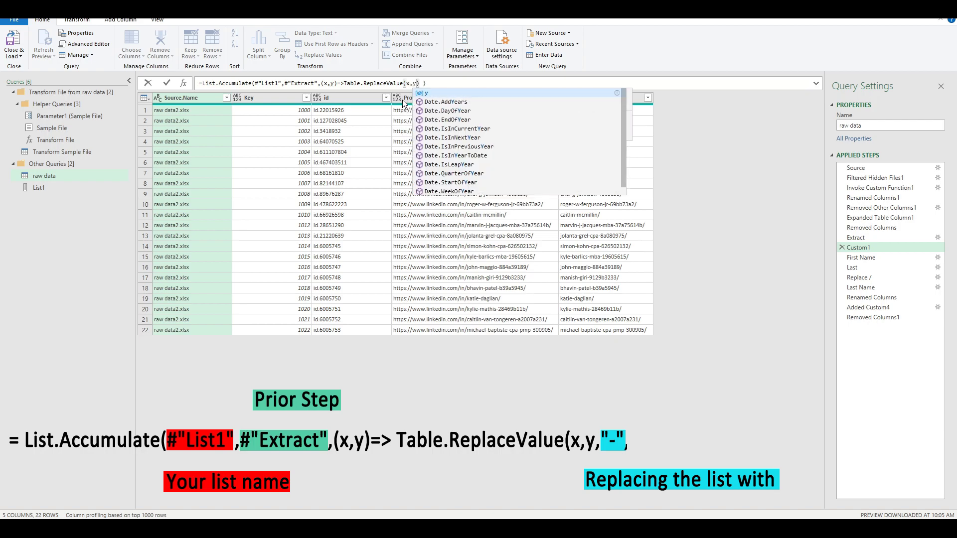
key("Escape")
type(")")
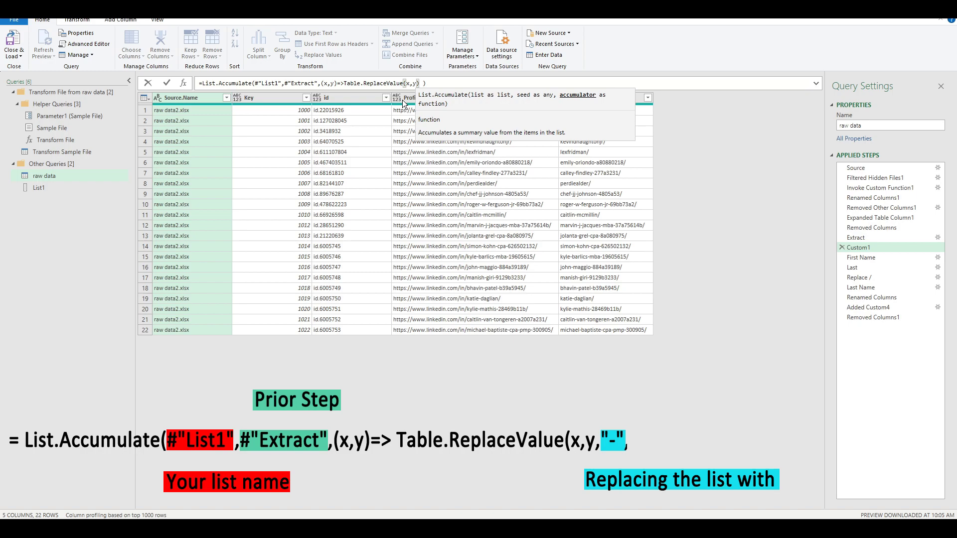
key("Left")
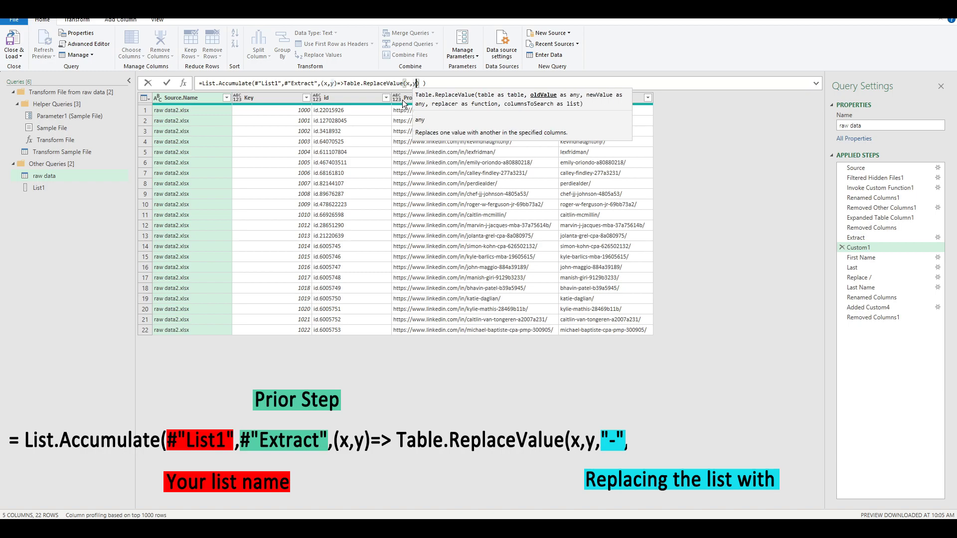
type(",\"")
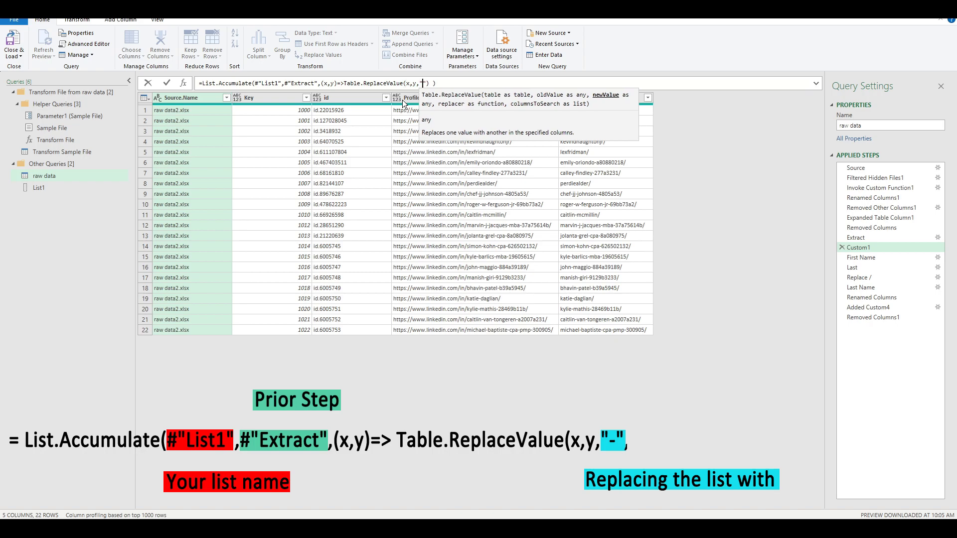
type("-\"")
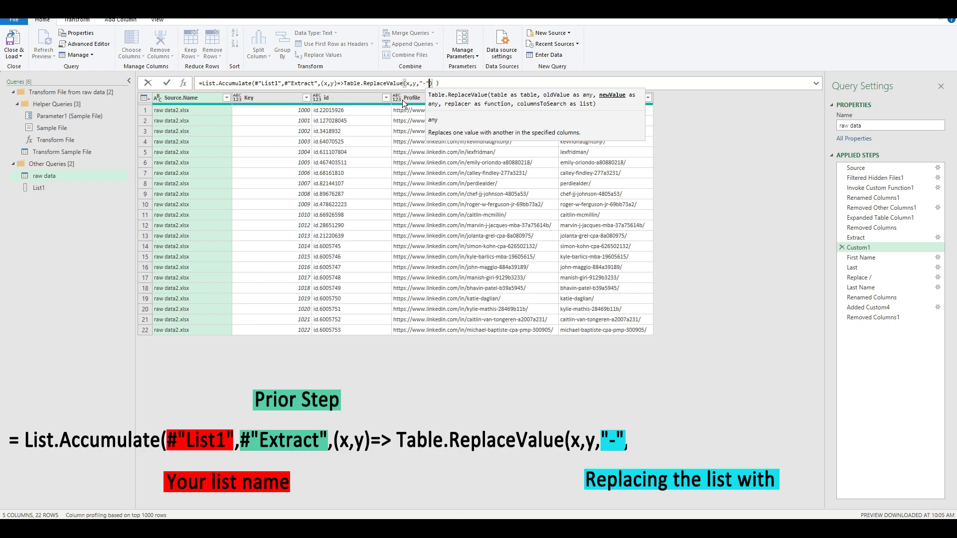
type(",")
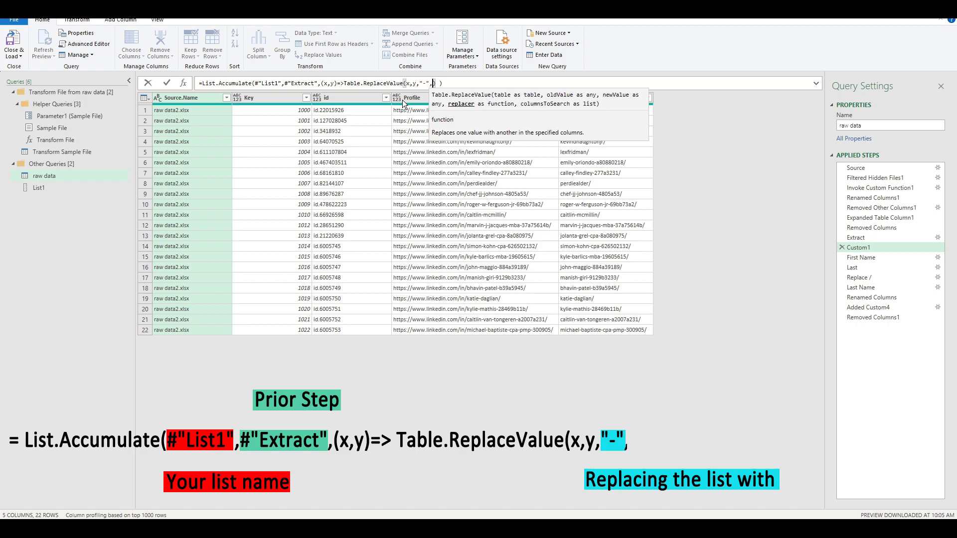
type("Replacer.Repla")
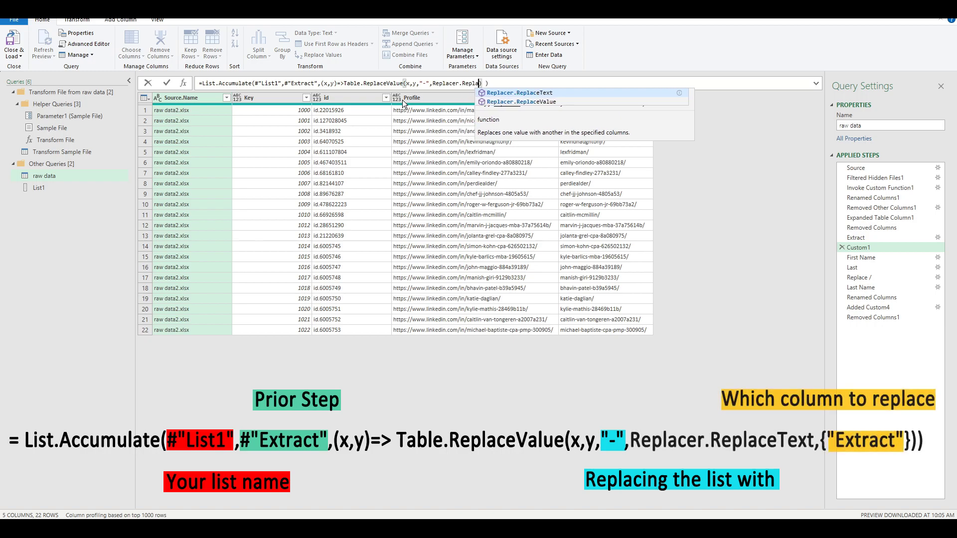
key("Tab")
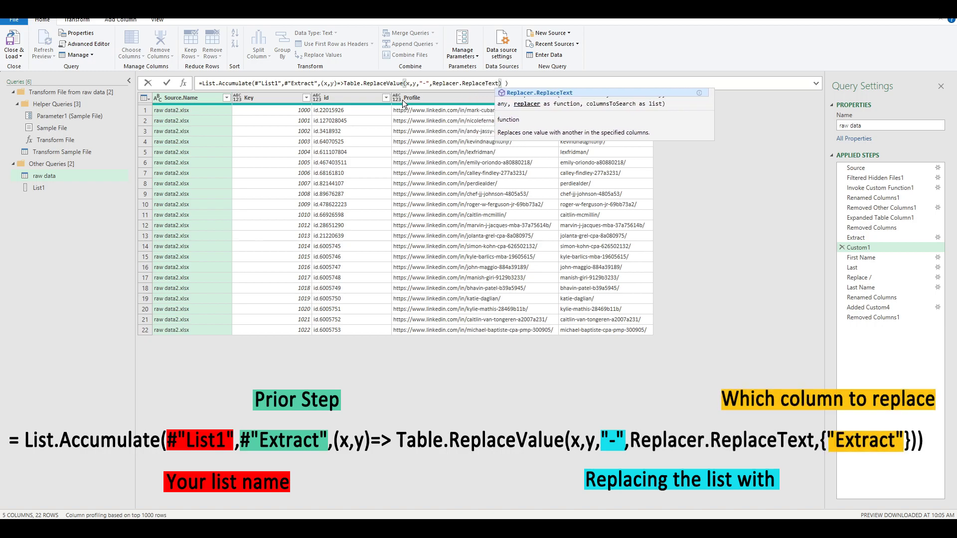
type(",{")
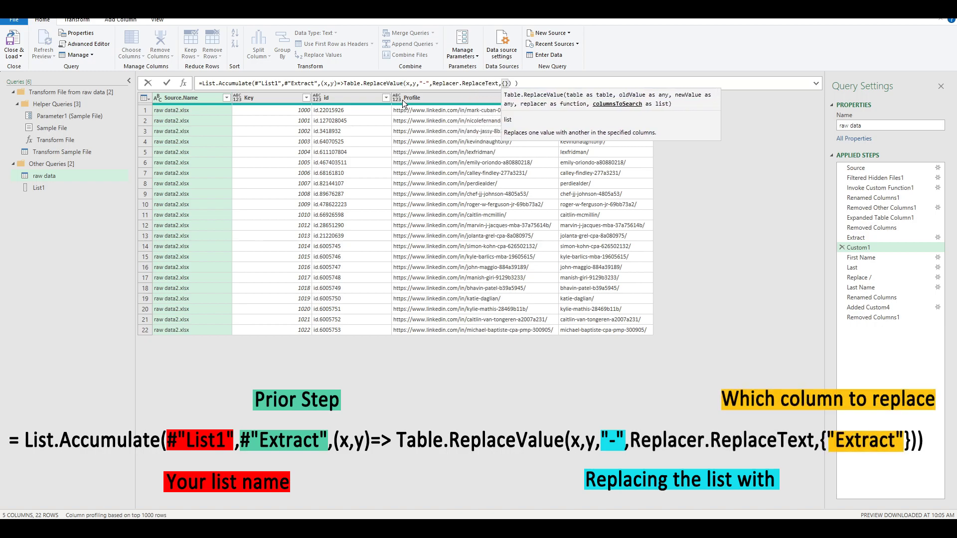
type("\"Extra")
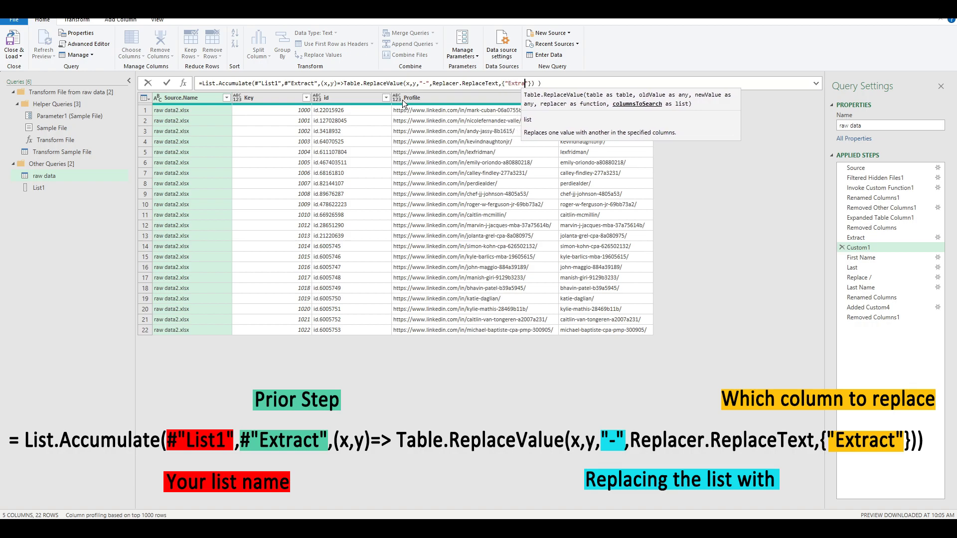
type("ct\"}")
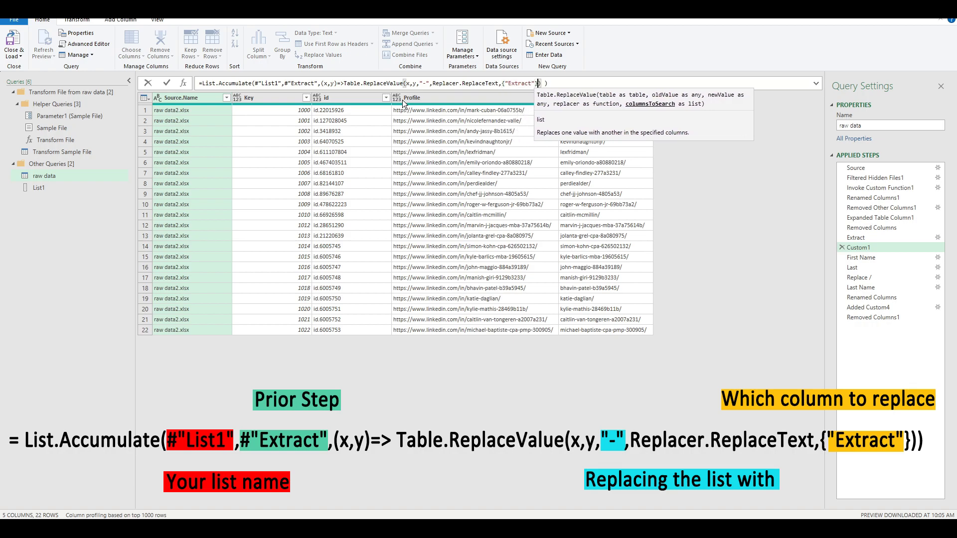
key("Right")
key("Right")
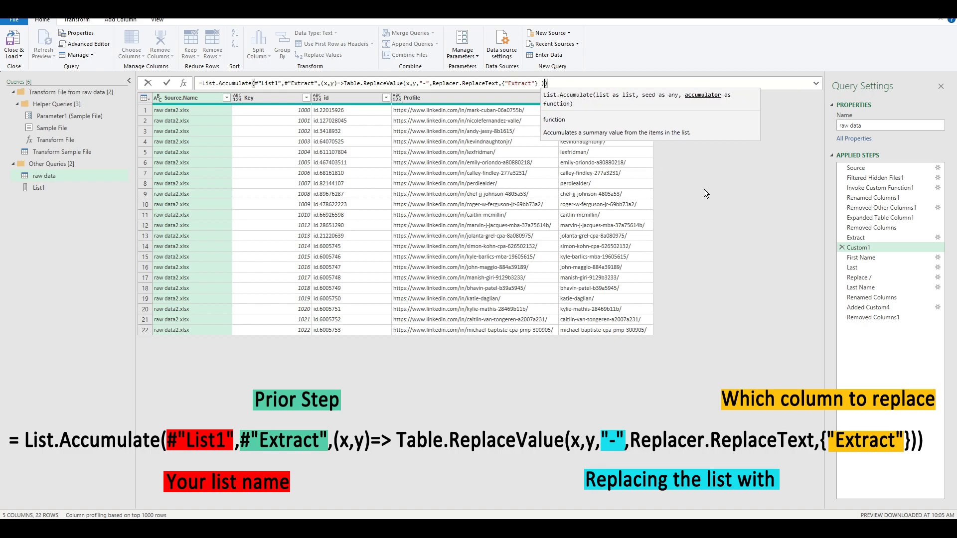
key("Return")
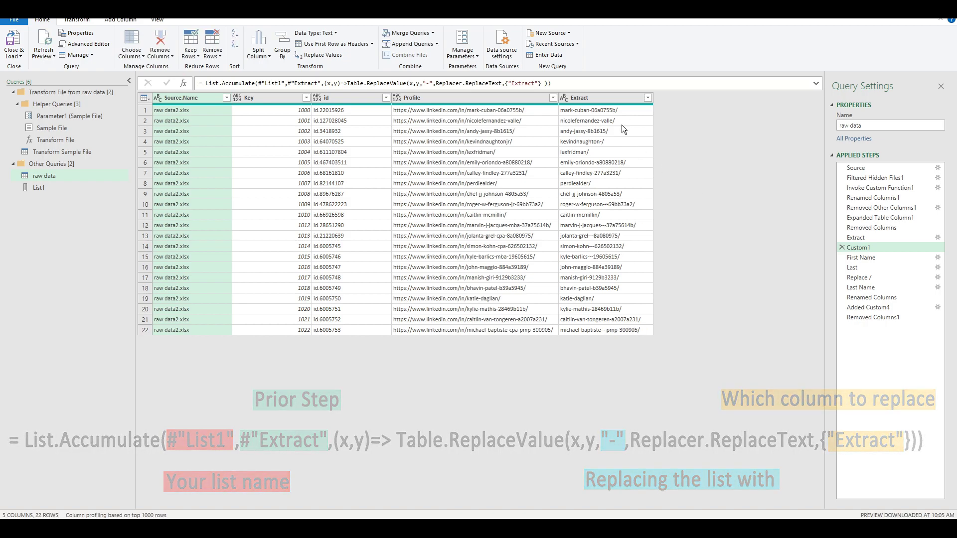
Rename Custom1 to 'Replace List with -' and compare its Extract values against the Extract step
double_click(866, 246)
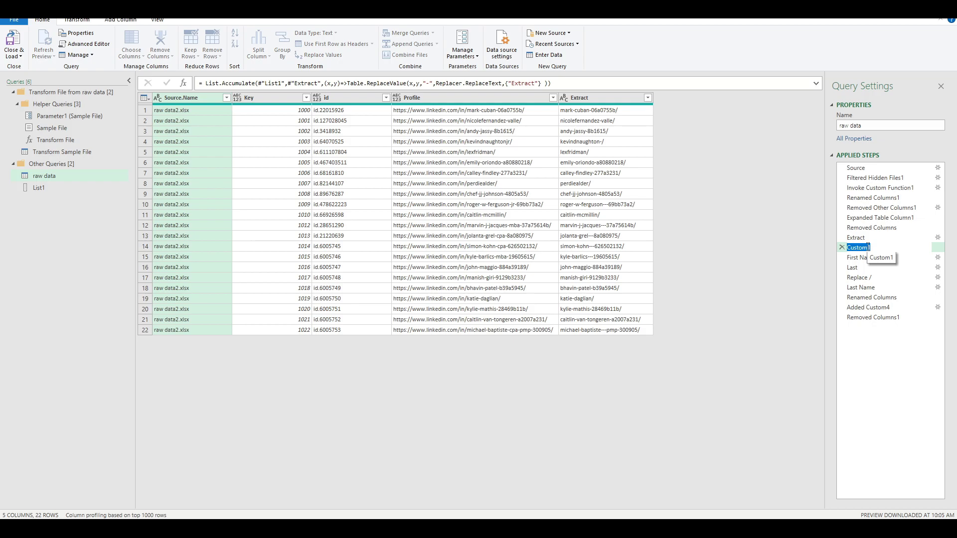
type("Replace List with -")
key("Return")
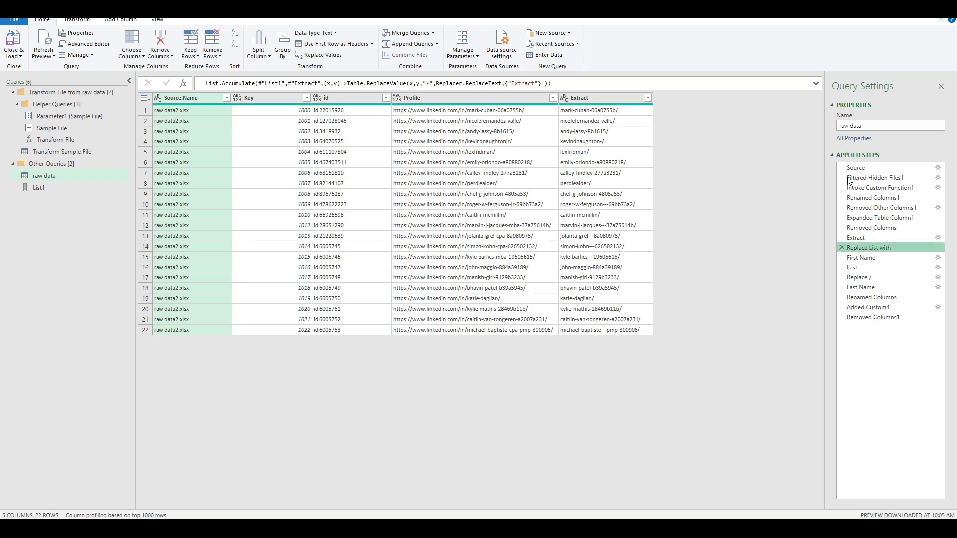
left_click(869, 238)
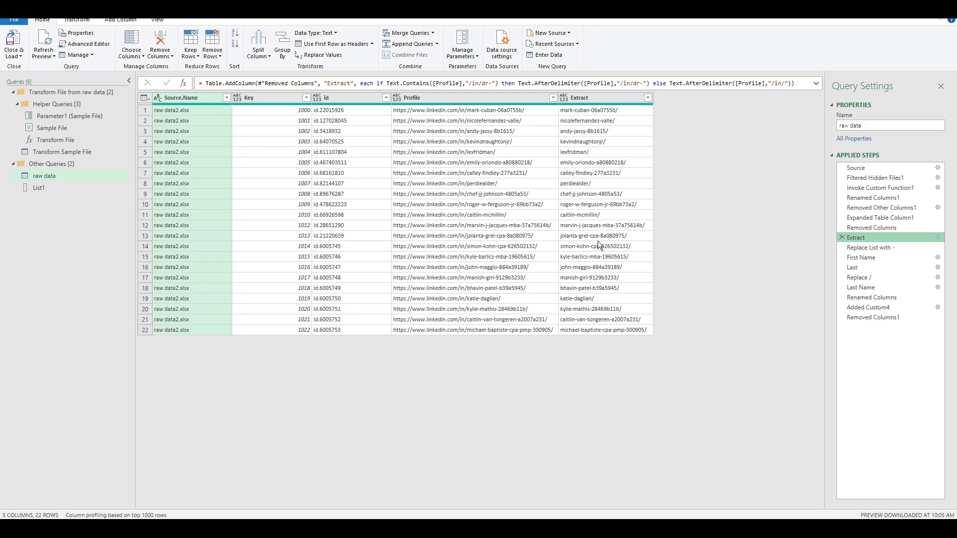
left_click(880, 245)
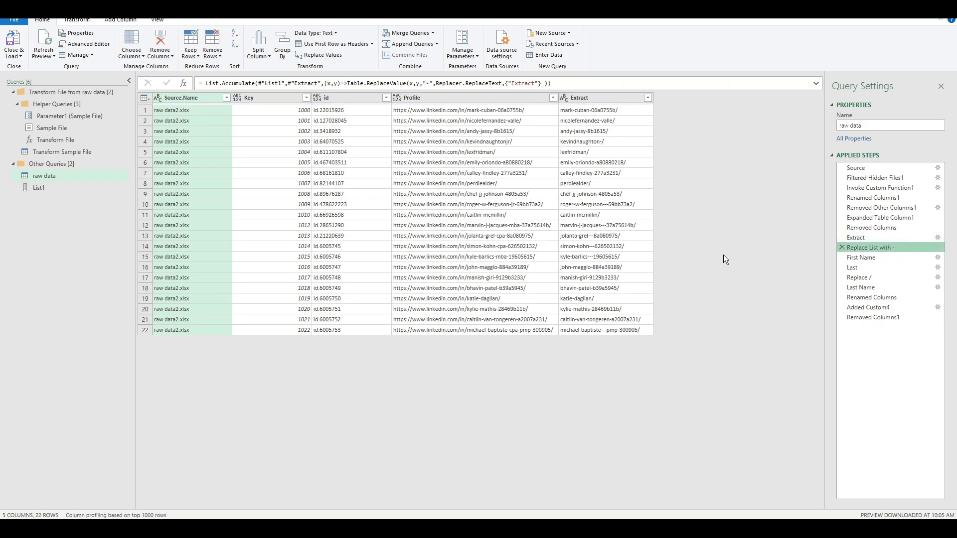
left_click(591, 238)
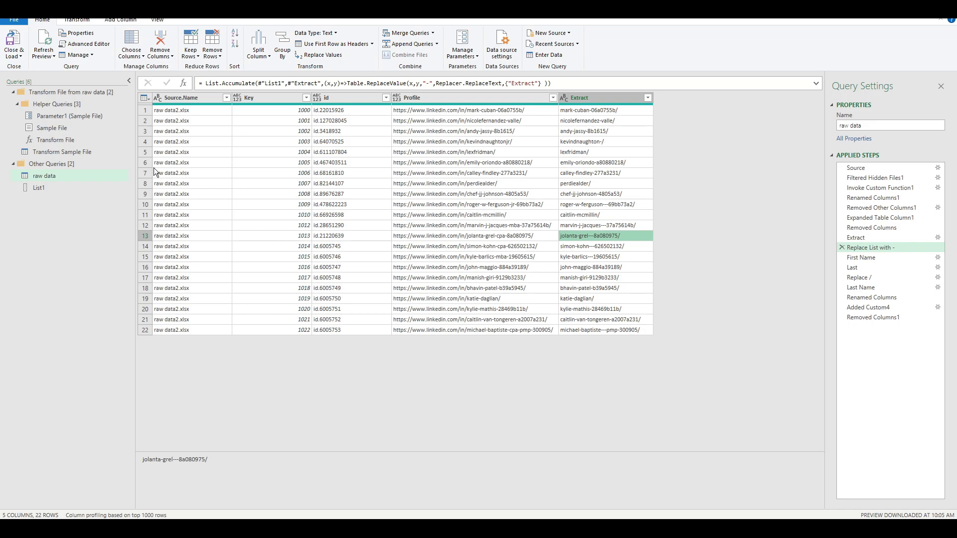
Change List1 to {"-mba-","-cpa-","-jr-"}, then return to the raw data query
left_click(62, 188)
left_click(217, 85)
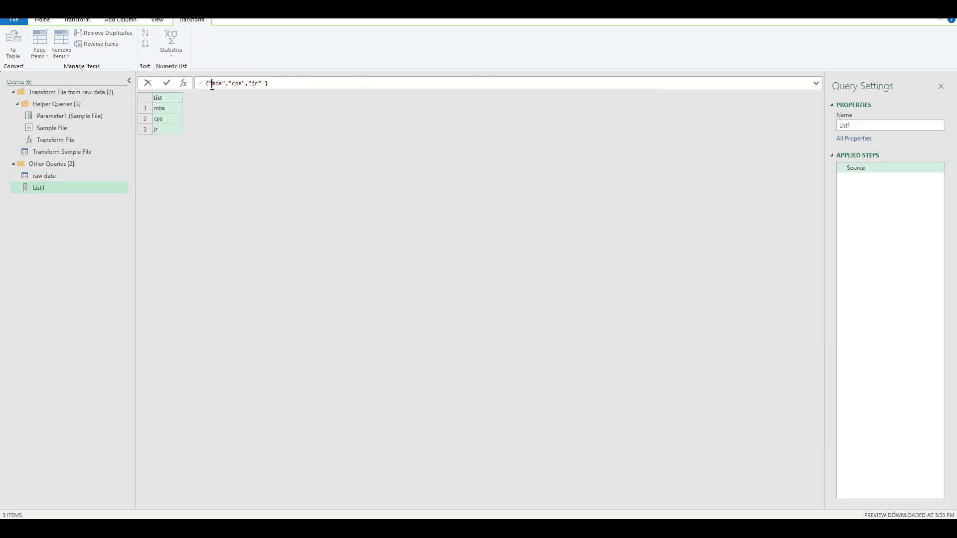
type("-")
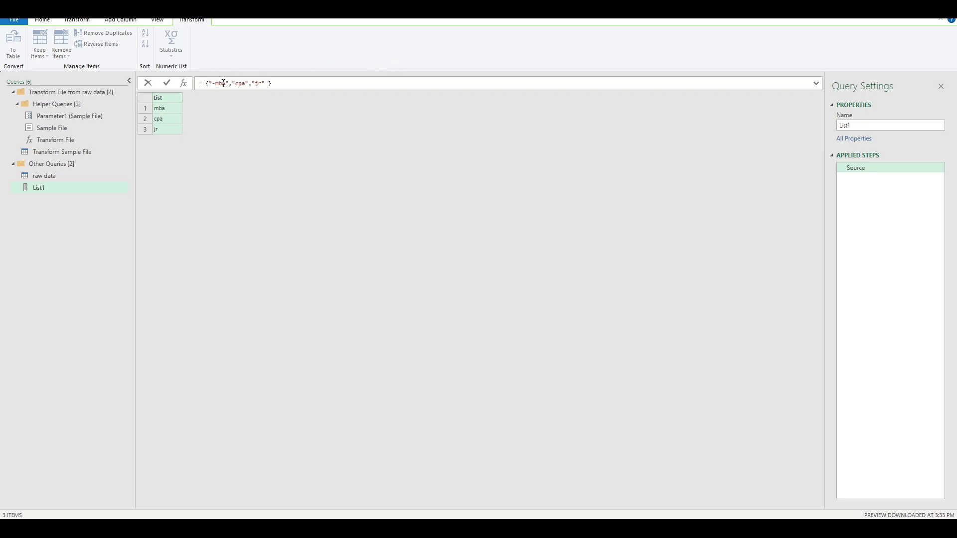
left_click(228, 84)
type("-mba-")
left_click(251, 83)
type("-")
left_click(266, 84)
type("-")
left_click(274, 83)
type("-jr-")
key("Return")
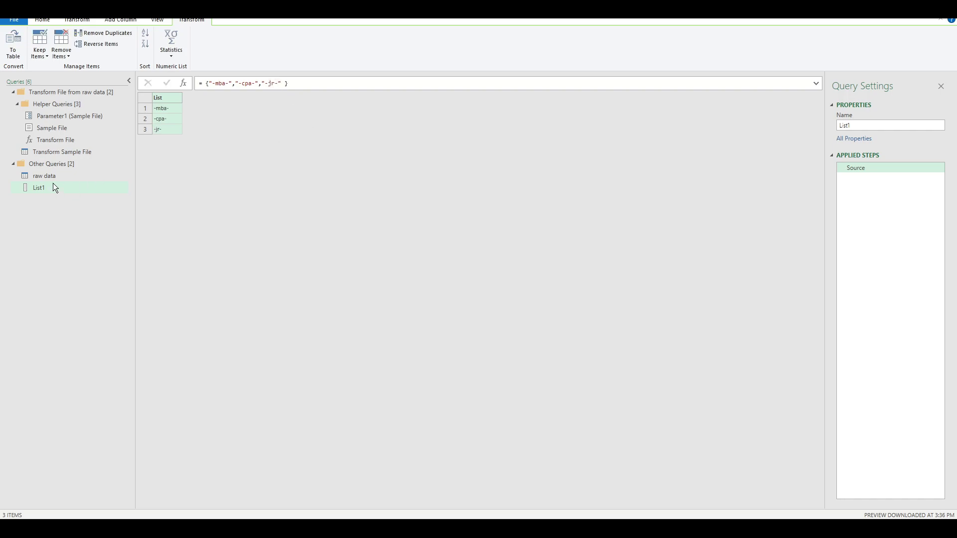
left_click(54, 176)
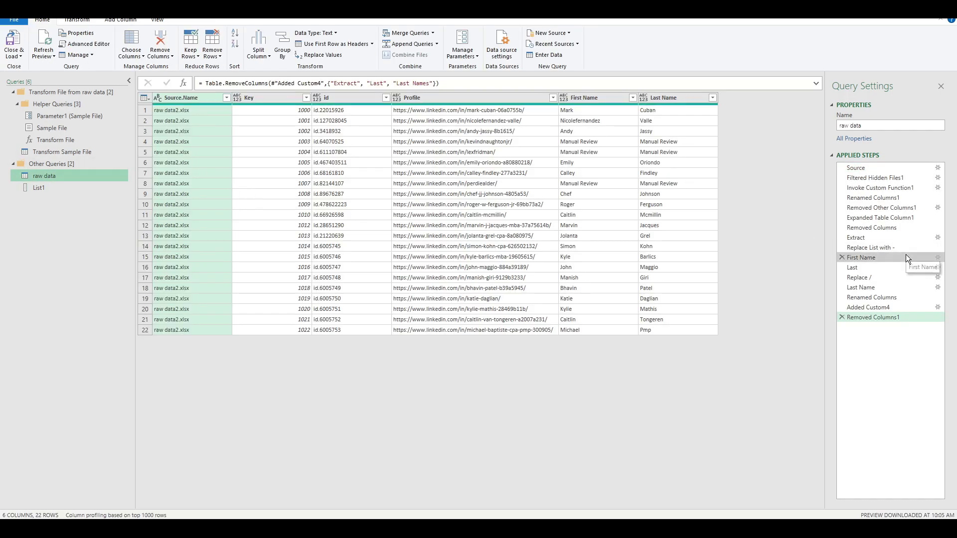
left_click(894, 247)
left_click(595, 239)
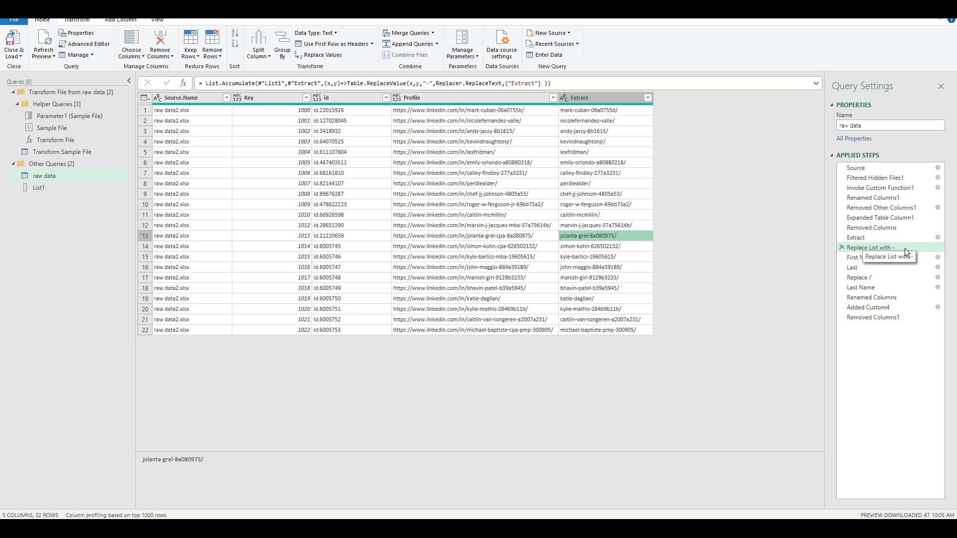
left_click(889, 247)
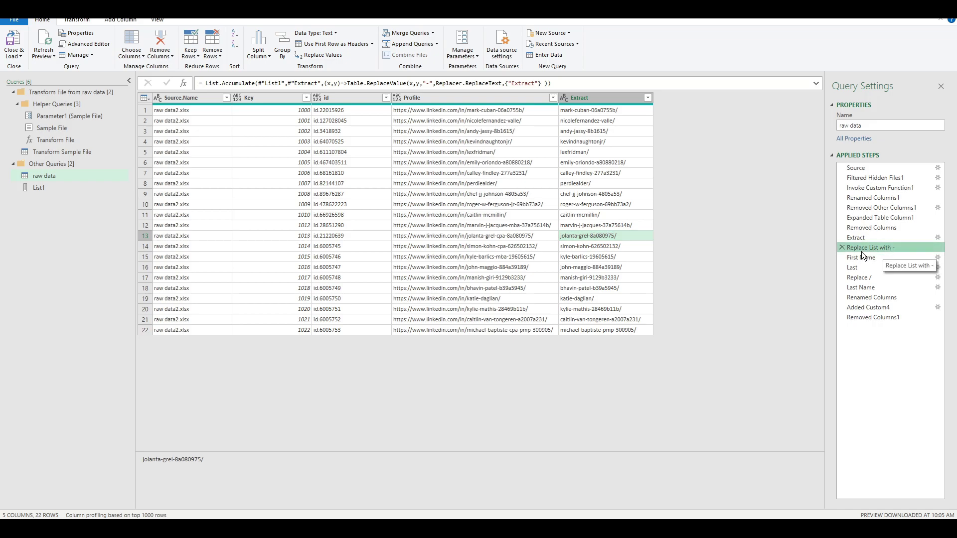
left_click(905, 318)
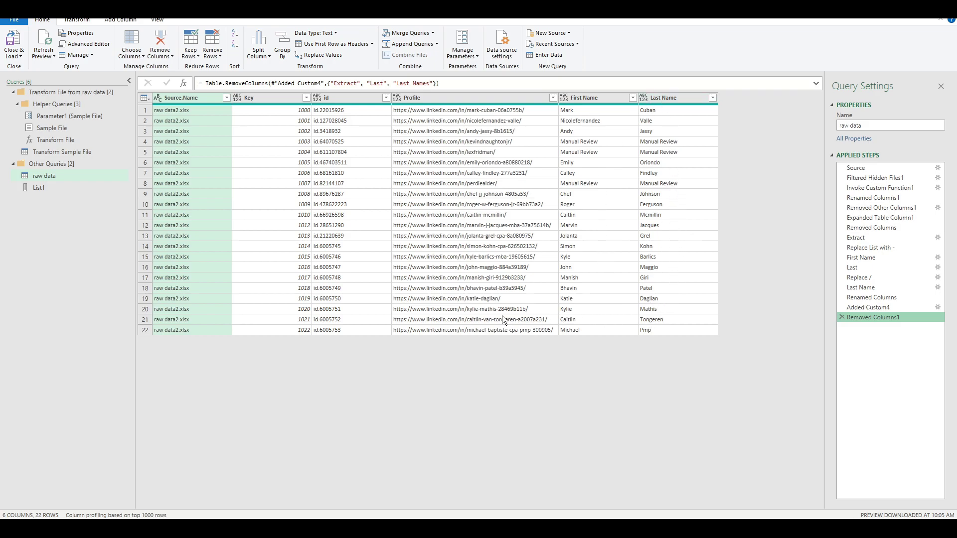
left_click(660, 330)
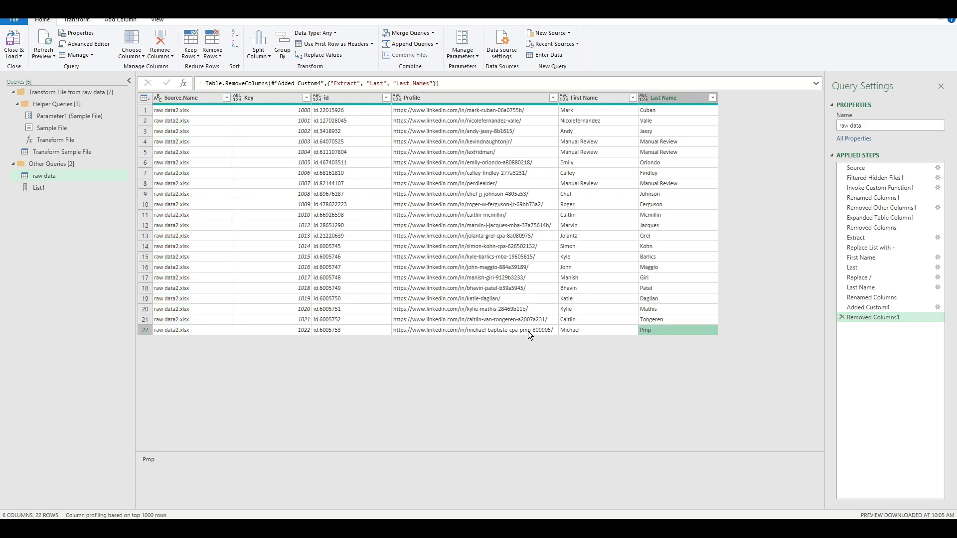
Append "-pmp-" to the List1 suffix list
left_click(53, 183)
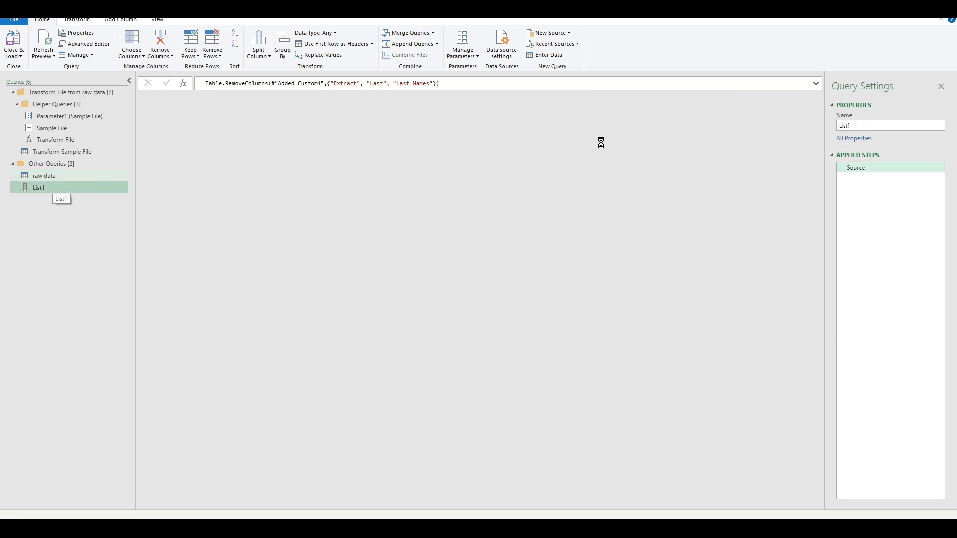
left_click(280, 83)
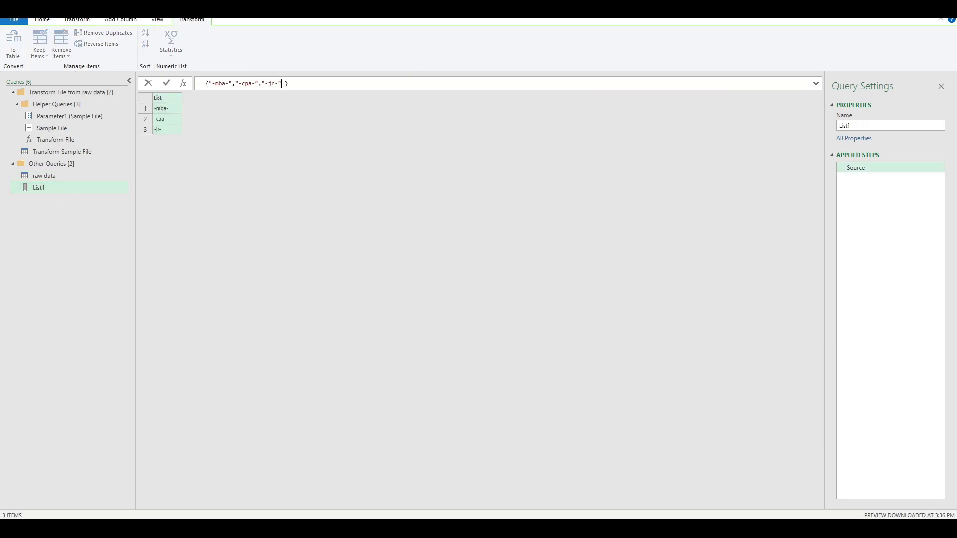
type(",\"-pmp-")
key("Return")
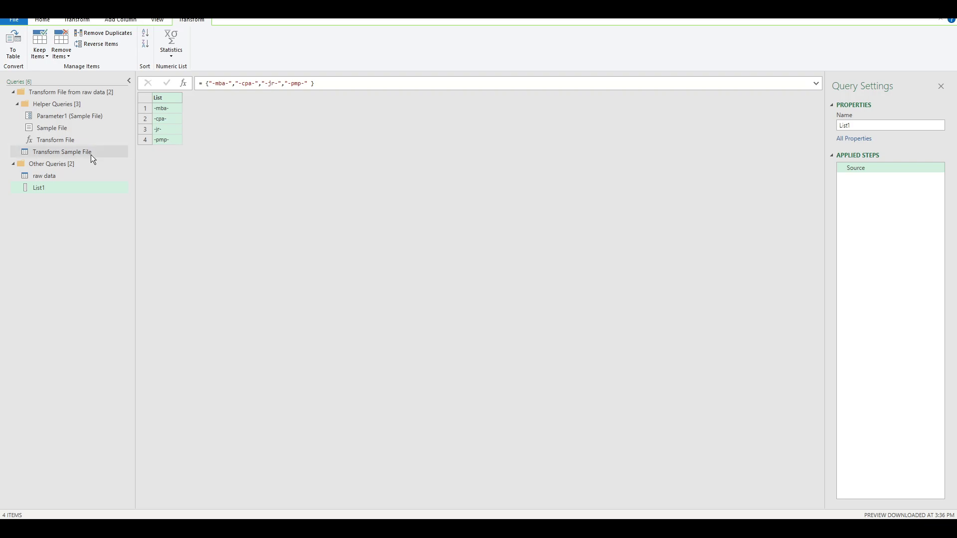
Review raw data's replace step formula and final First/Last Name columns, then load the queries into Excel
left_click(55, 176)
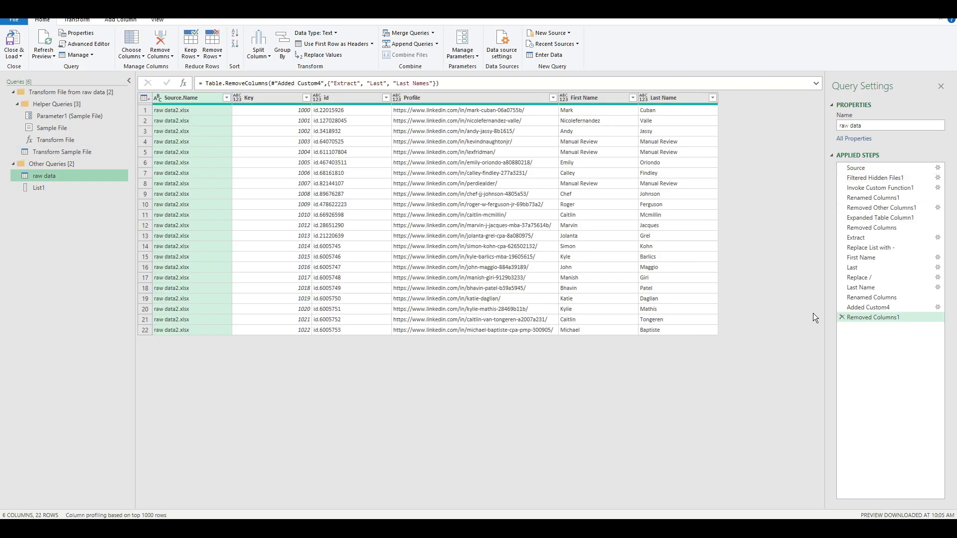
left_click(880, 248)
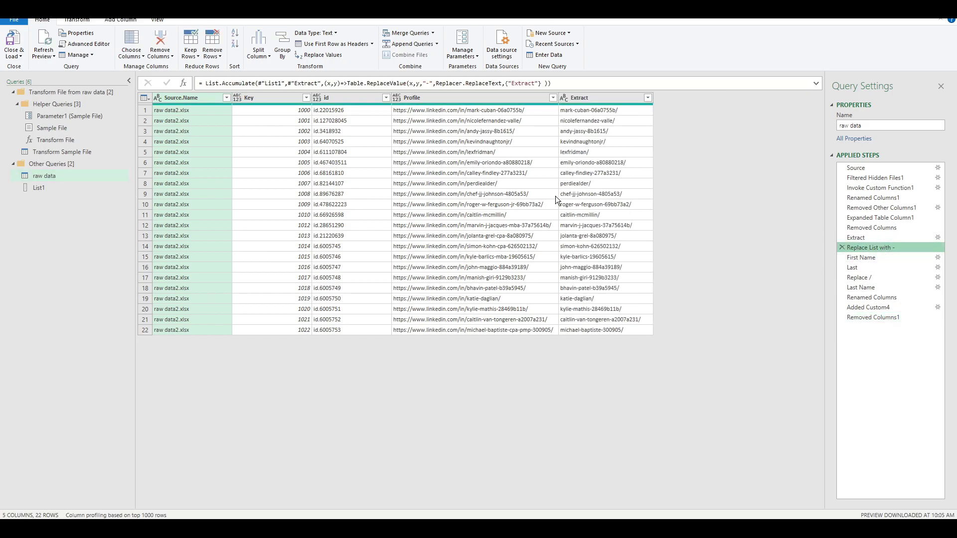
left_click(570, 84)
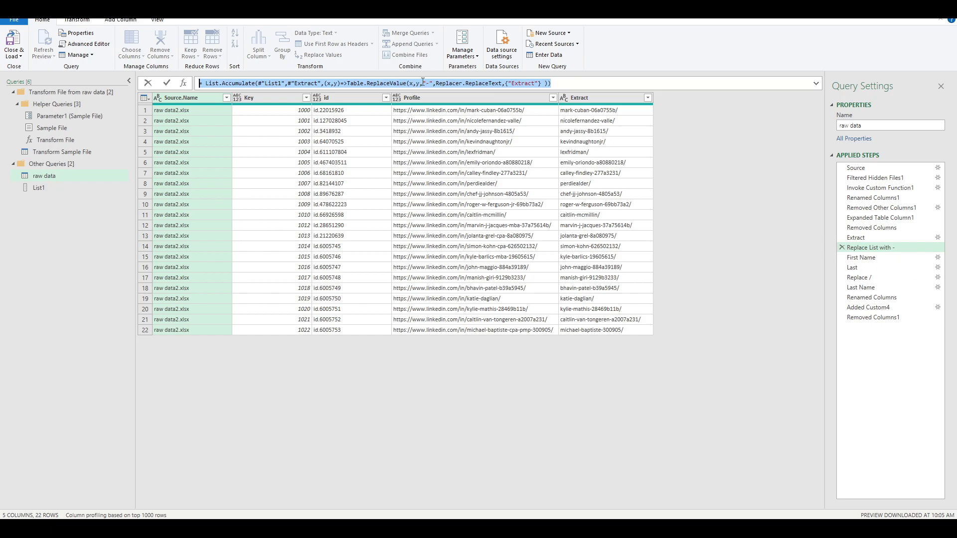
left_click_drag(426, 83, 430, 83)
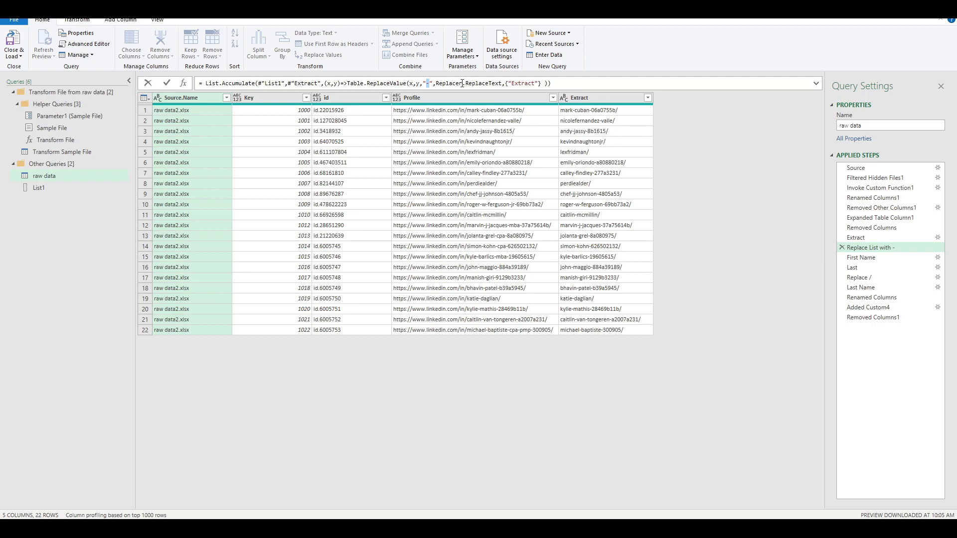
left_click(875, 317)
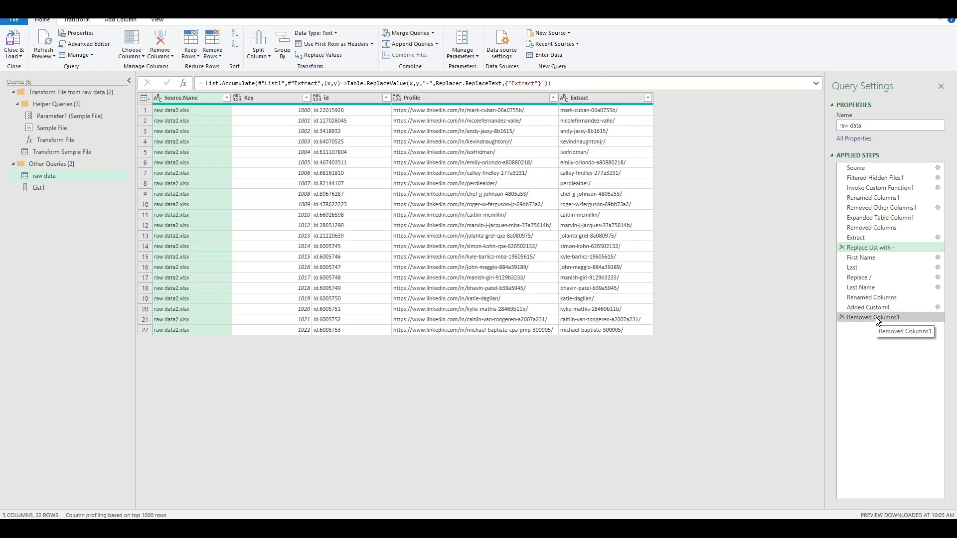
left_click(877, 318)
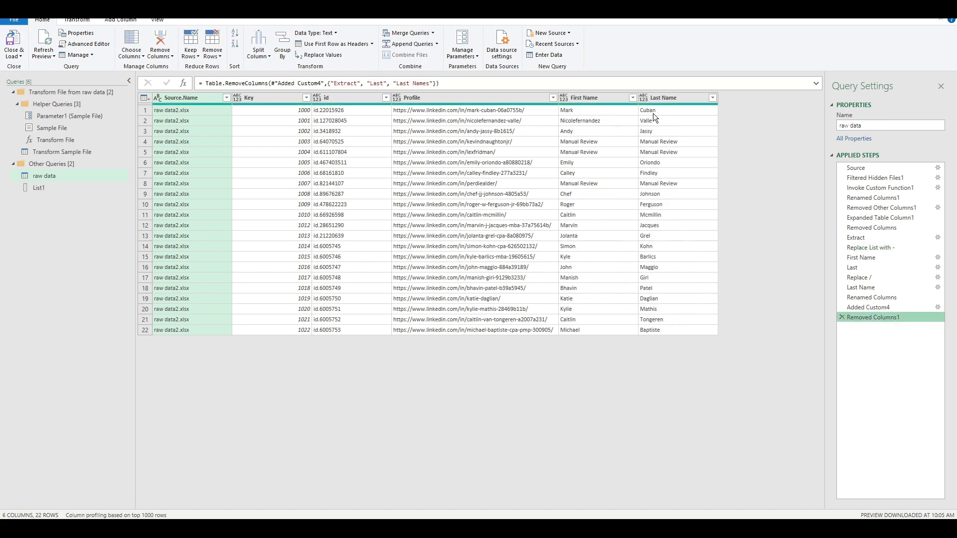
left_click(14, 41)
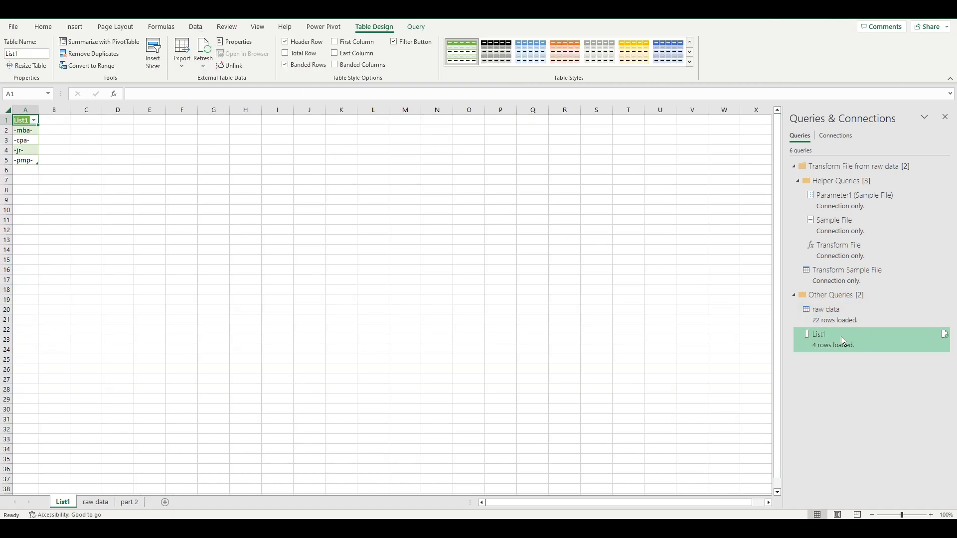
left_click(830, 319)
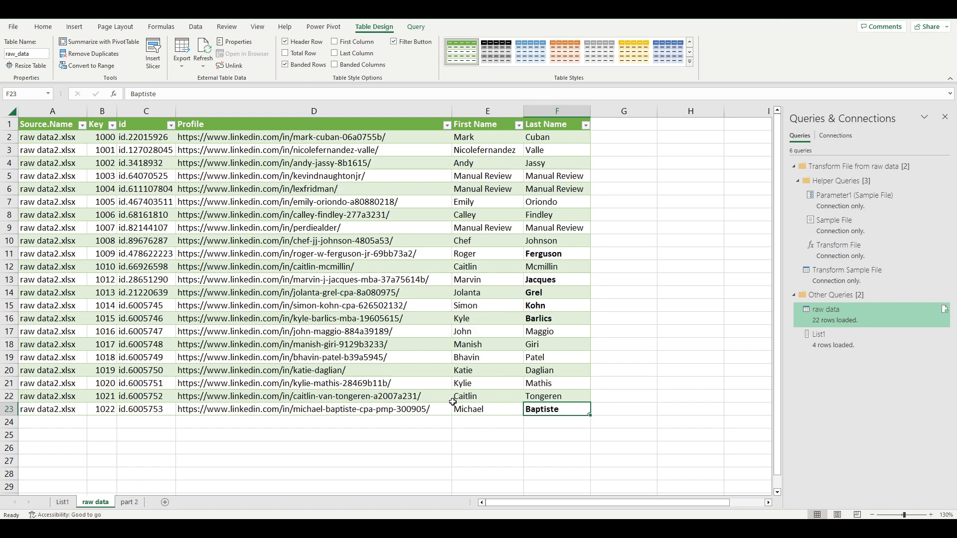
left_click(44, 27)
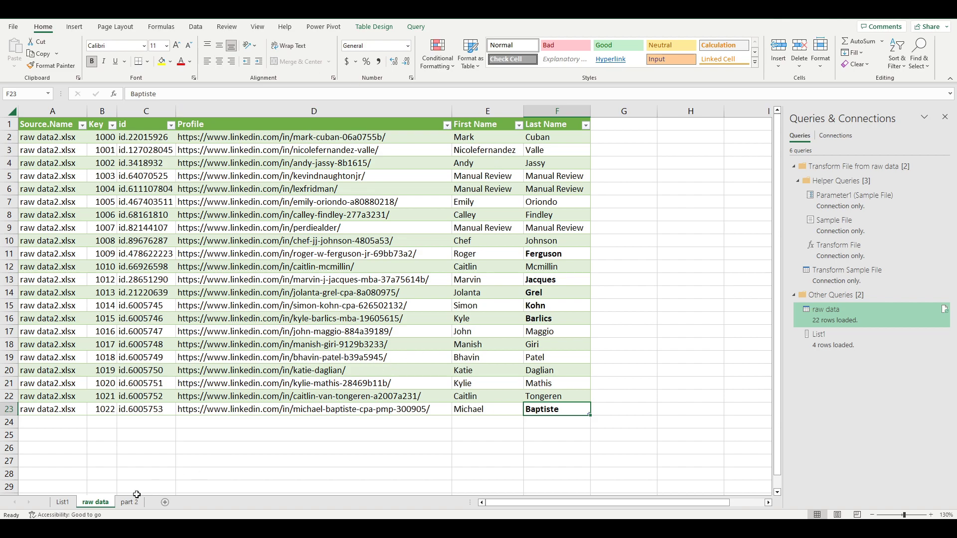
left_click(64, 504)
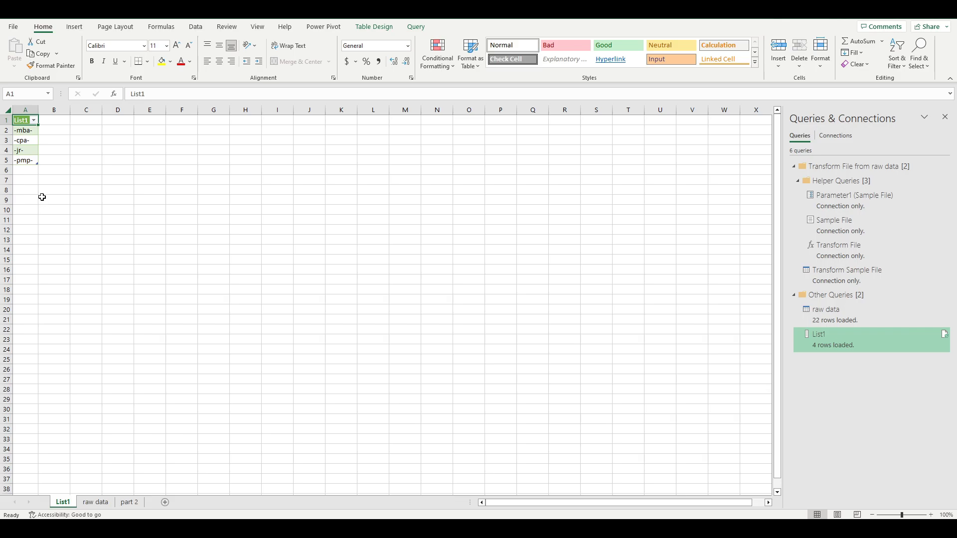
Switch to the part 2 sheet with the Final Output URLs and solution notes
left_click(127, 502)
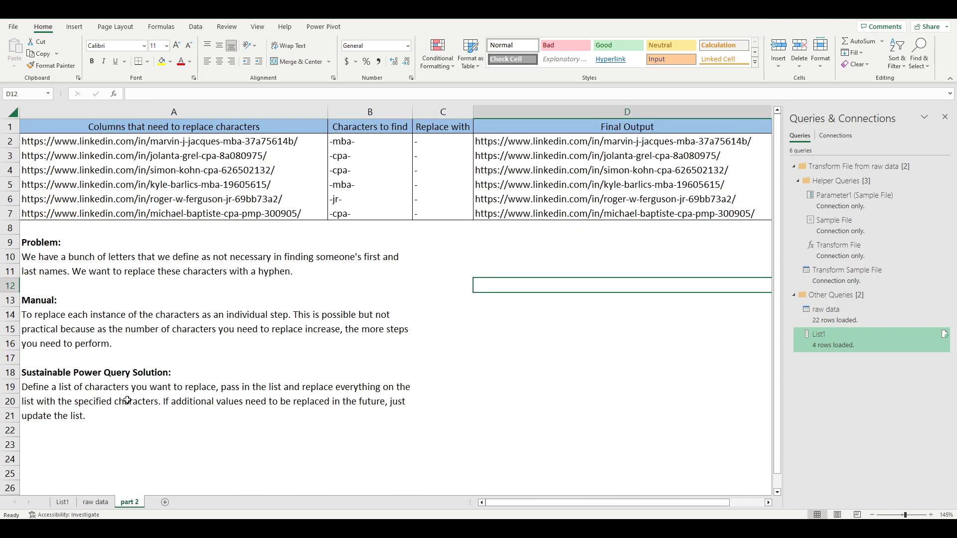